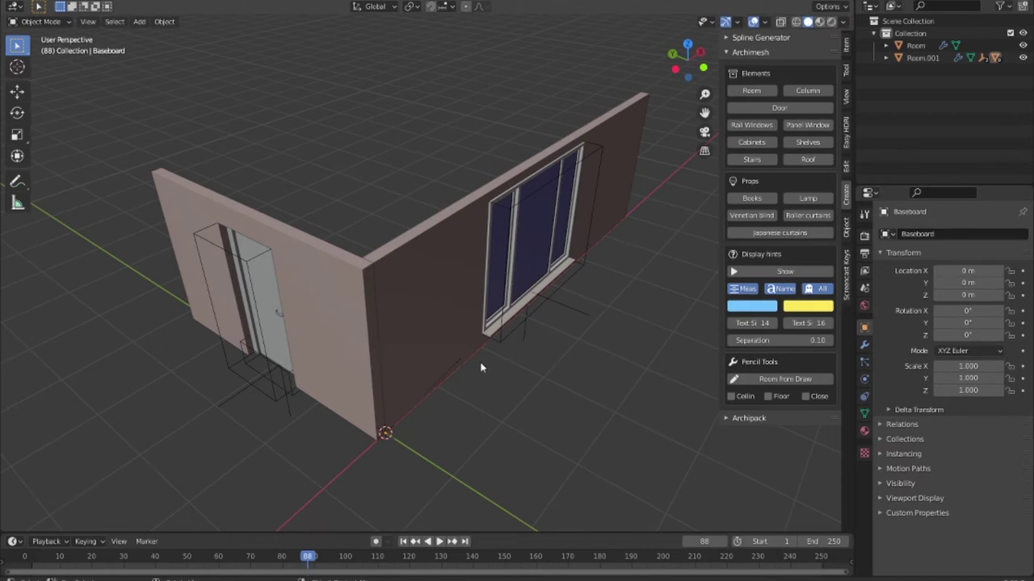
Orbit around the two-wall room until the door wall faces the viewer.
mouse_move(390, 346)
middle_mouse_down()
mouse_move(542, 320)
mouse_move(724, 179)
middle_mouse_up()
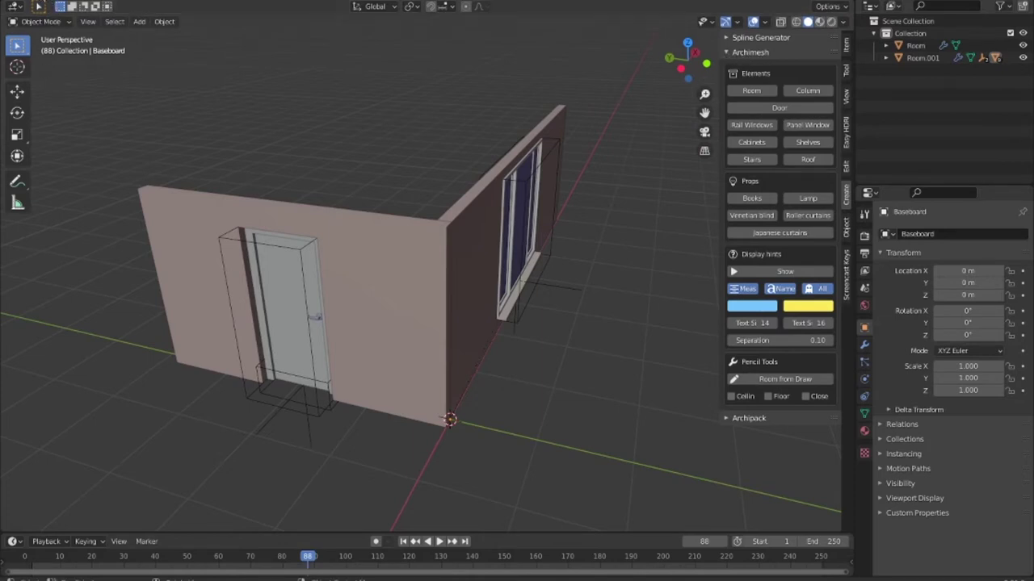
left_click(53, 5)
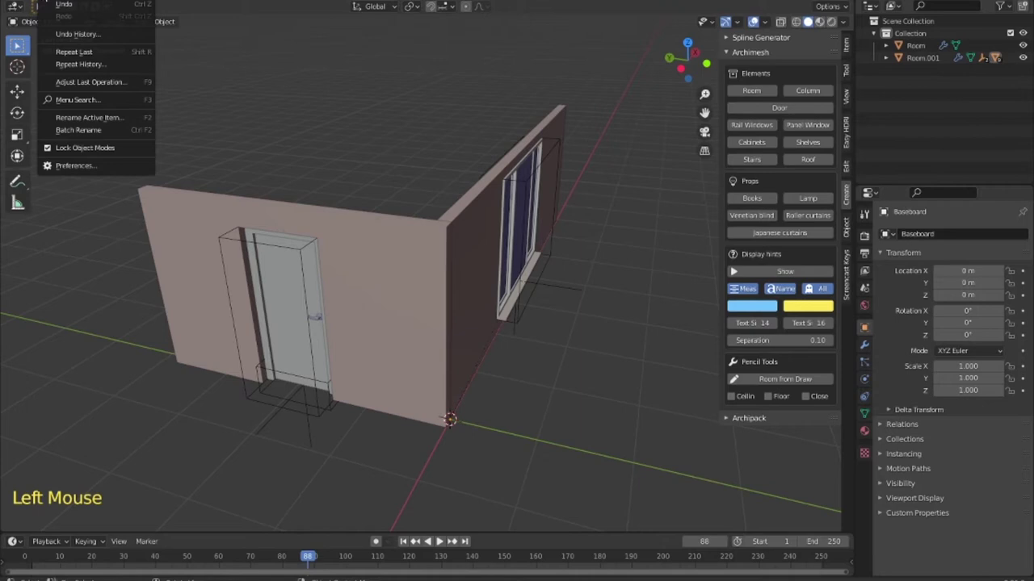
left_click(75, 166)
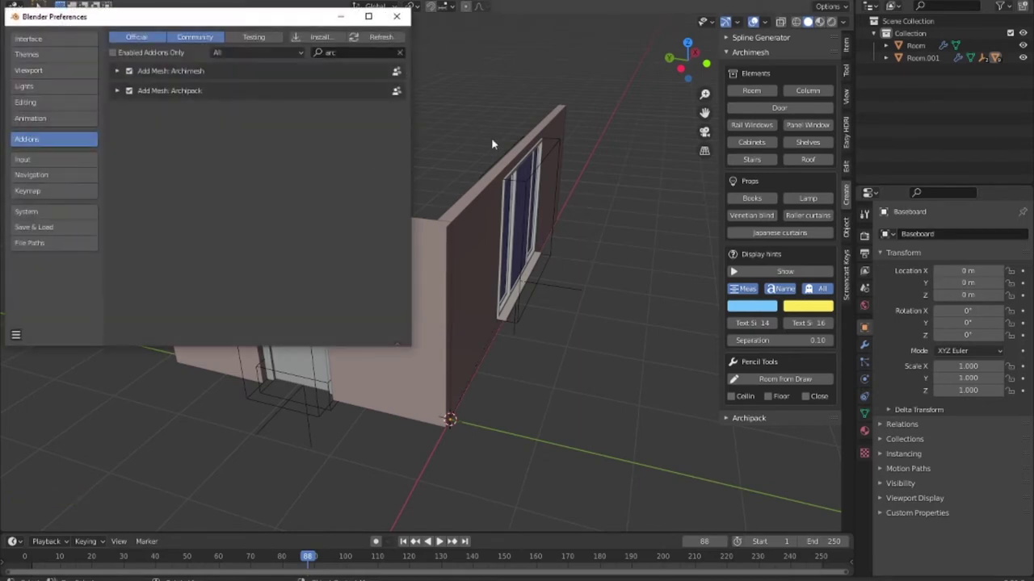
left_click(345, 53)
Close the preferences and toggle the sidebar back on with N.
left_click(396, 16)
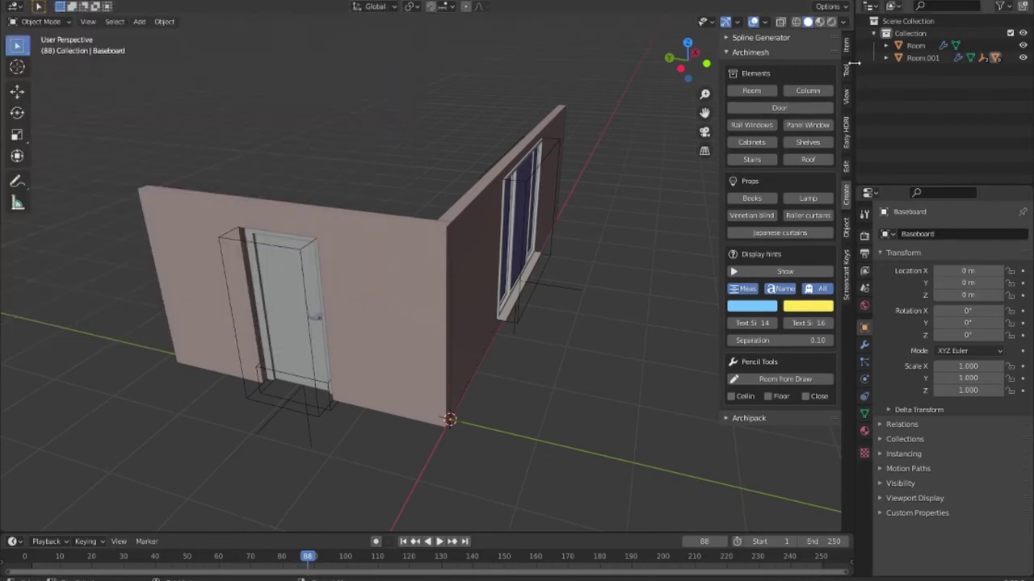
key("n")
key("n")
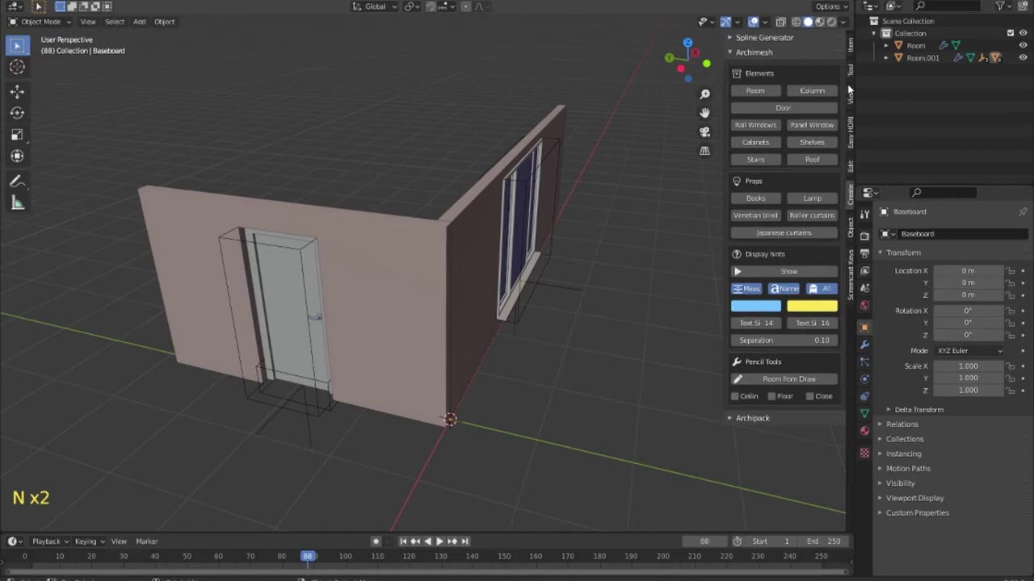
key("n")
key("n")
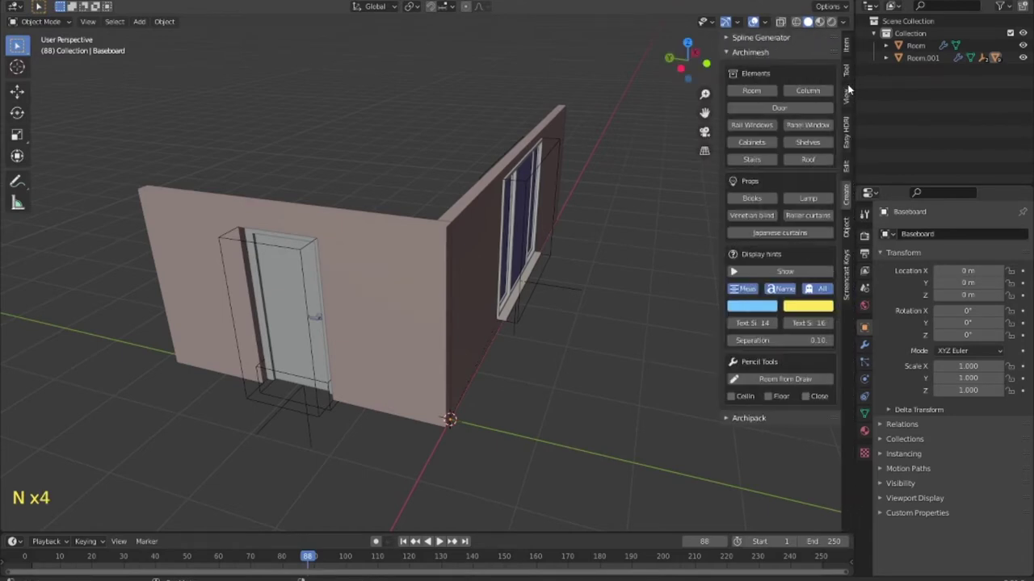
key("n")
key("n")
left_click(845, 205)
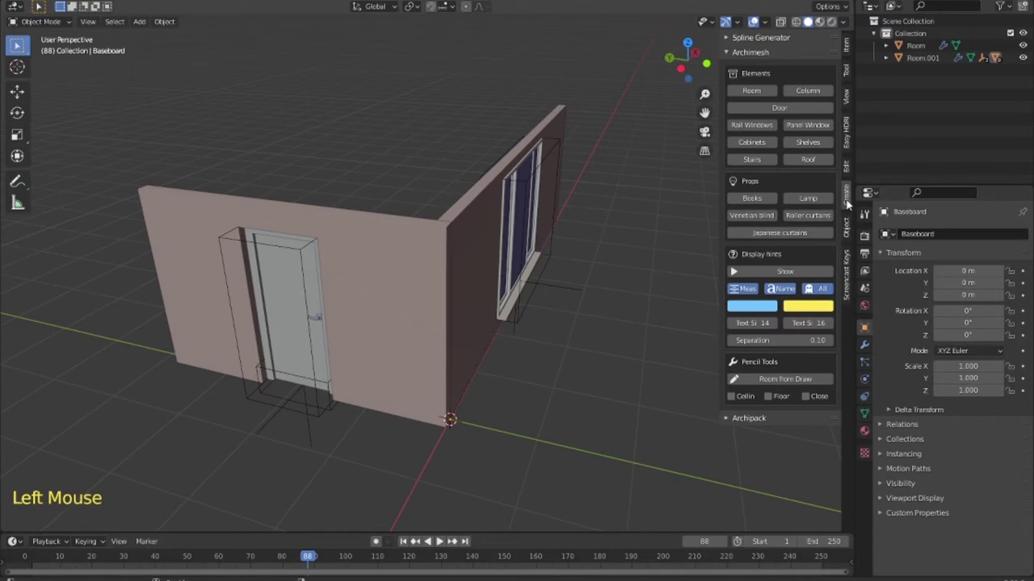
Collapse and re-expand the Archimesh panel, then orbit until the window wall faces forward.
left_click(759, 56)
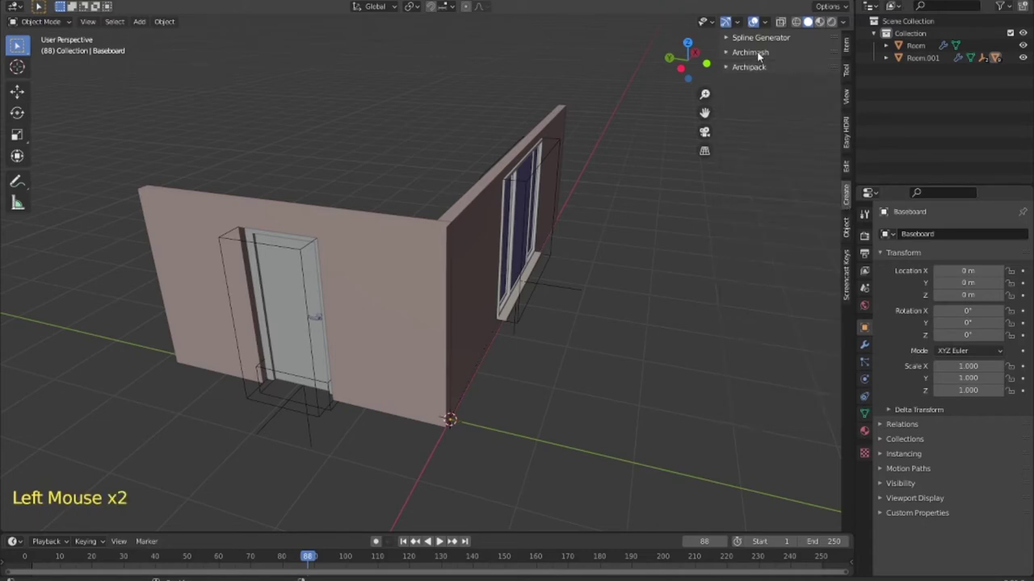
left_click(759, 53)
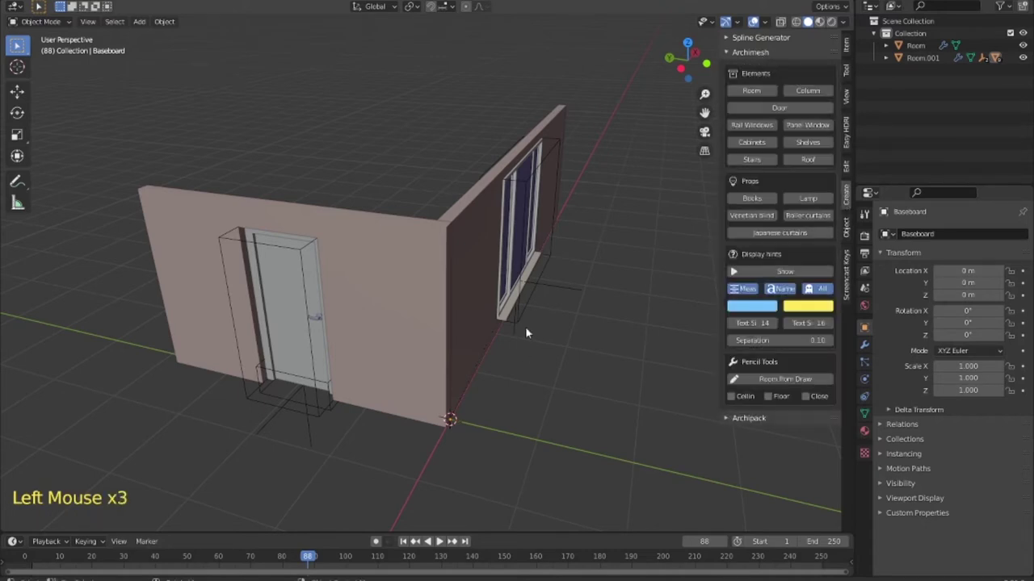
mouse_move(525, 332)
middle_mouse_down()
mouse_move(510, 353)
mouse_move(474, 342)
mouse_move(489, 344)
middle_mouse_up()
left_click(459, 311)
left_click(522, 243)
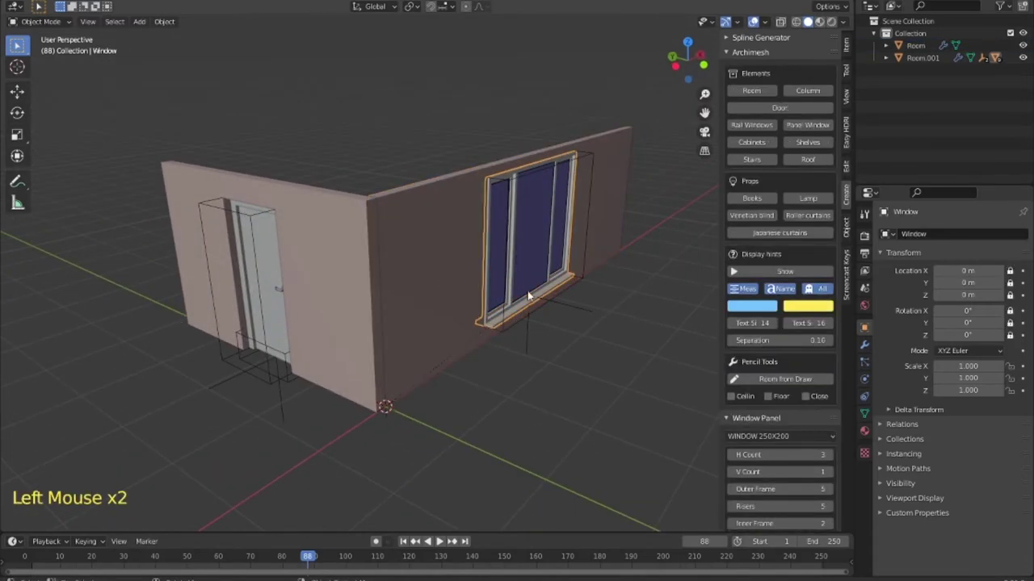
left_click(251, 283)
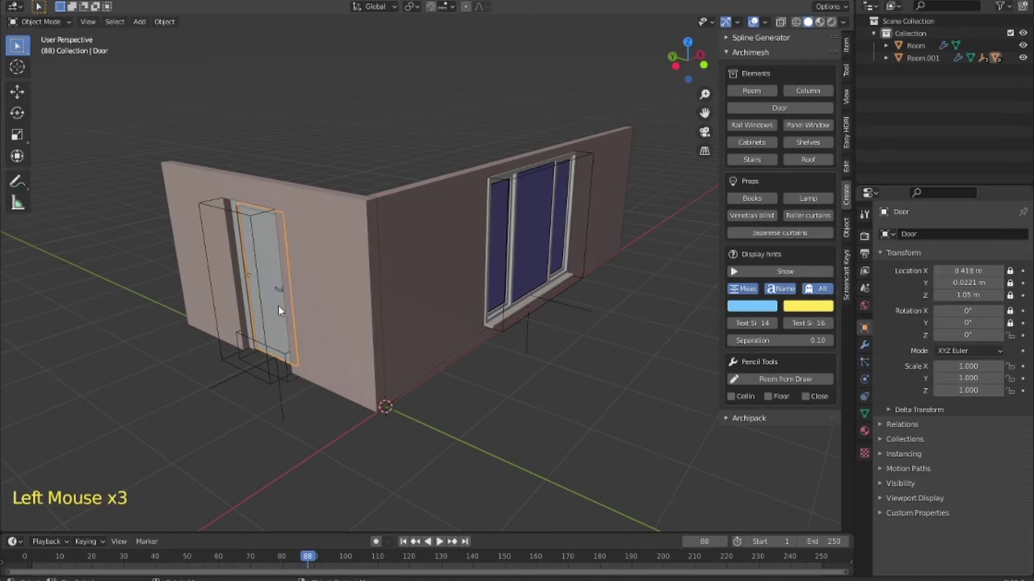
scroll(465, 422, "down", 1)
mouse_move(481, 371)
middle_mouse_down()
mouse_move(290, 434)
mouse_move(255, 365)
middle_mouse_up()
scroll(396, 373, "up", 1)
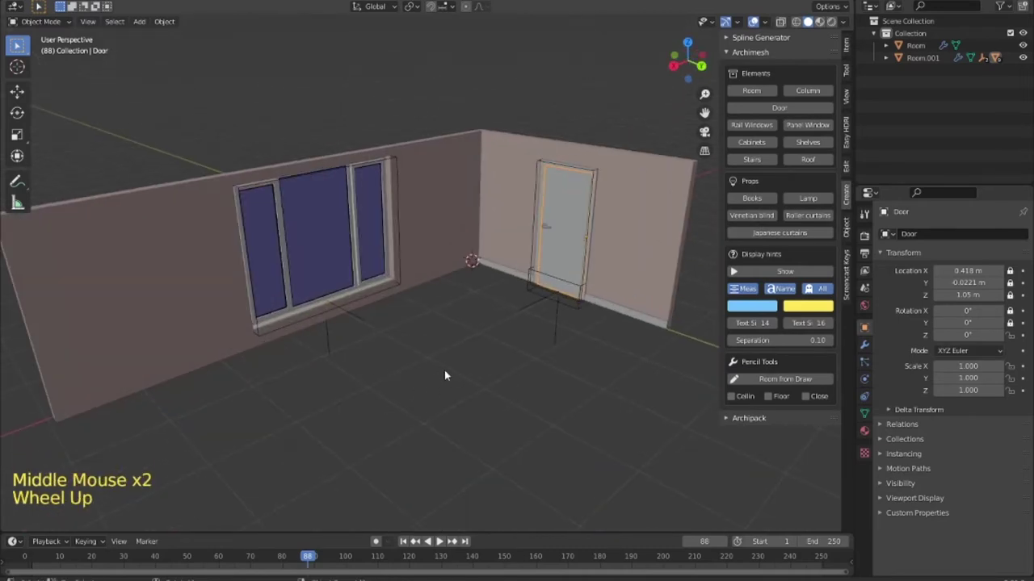
mouse_move(445, 370)
middle_mouse_down()
mouse_move(439, 343)
mouse_move(489, 357)
mouse_move(390, 390)
mouse_move(484, 412)
mouse_move(541, 361)
mouse_move(541, 386)
middle_mouse_up()
scroll(496, 362, "down", 4)
scroll(429, 384, "up", 2)
scroll(430, 387, "up", 1)
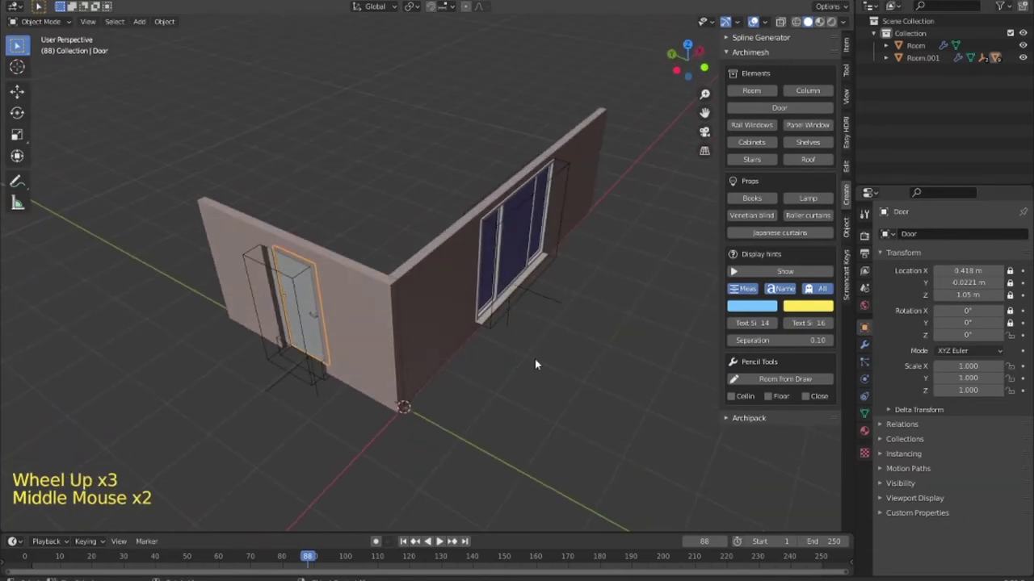
Delete the old room with its door and window, then add a new Archimesh room.
left_click(224, 250)
key("Delete")
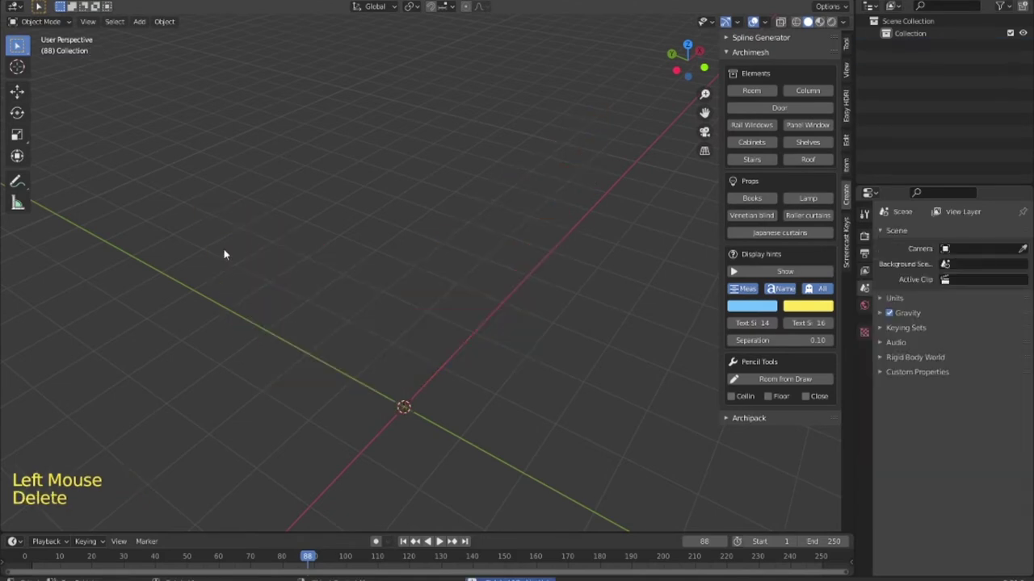
left_click(375, 303)
left_click(740, 91)
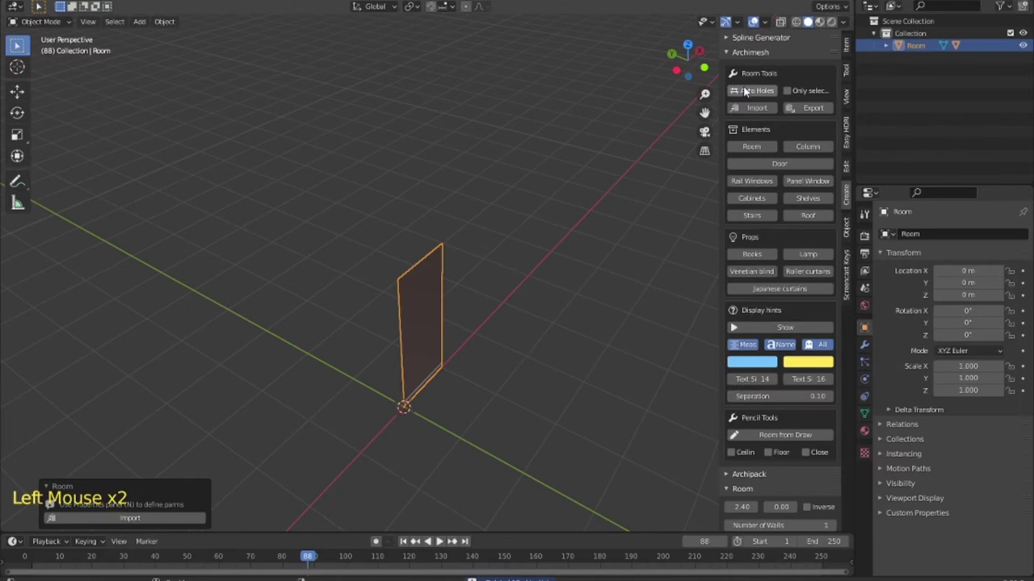
Set the new room to 2.70 height, 0.15 thickness and a 10.18 m wall length.
scroll(731, 392, "down", 3)
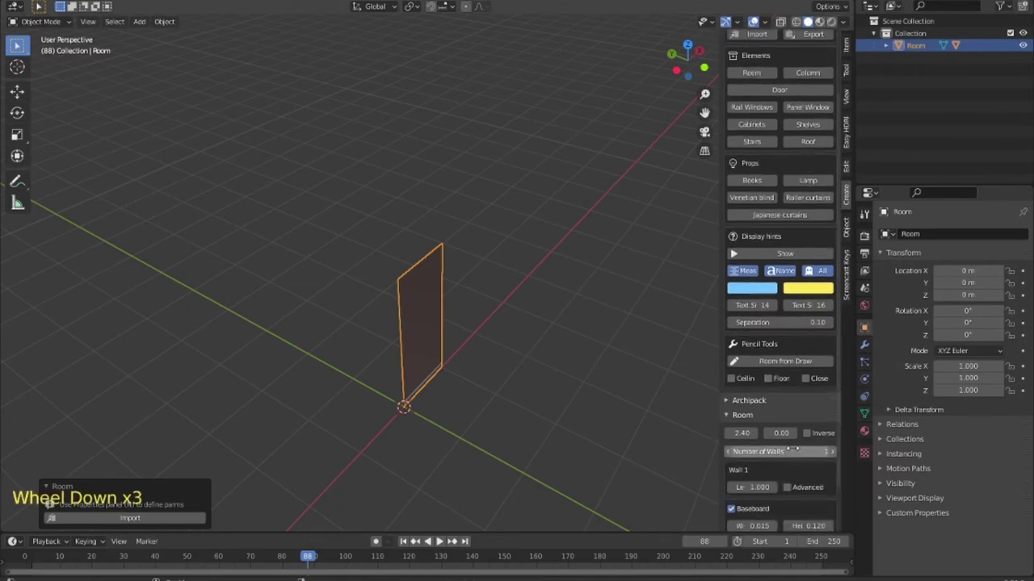
scroll(734, 379, "down", 3)
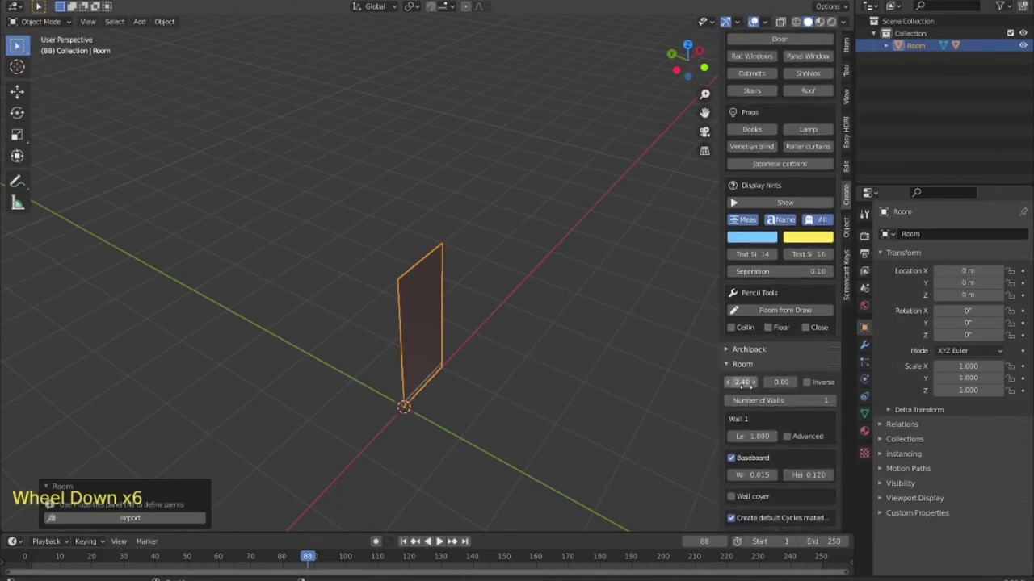
left_click_drag(741, 382, 782, 383)
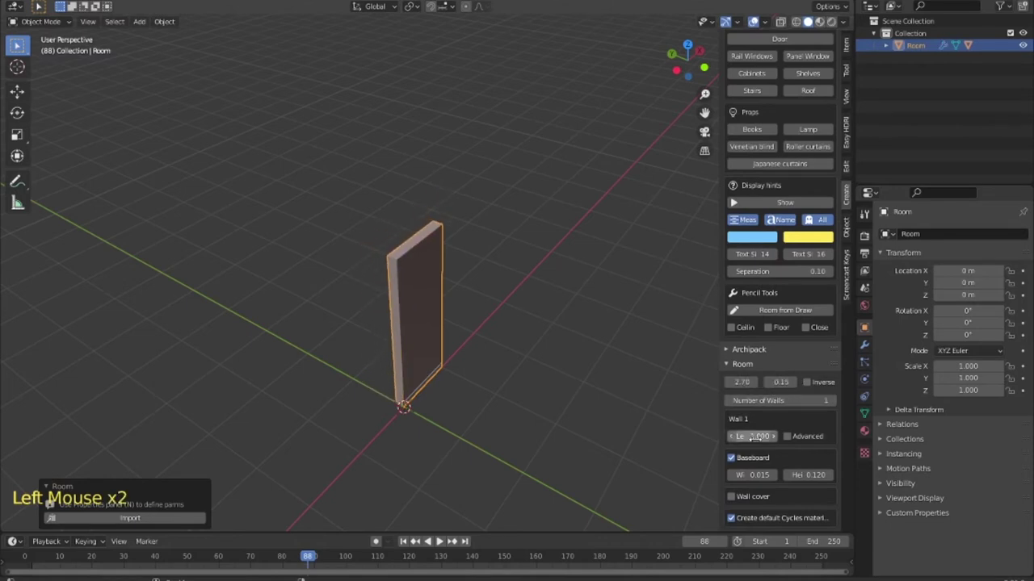
left_click_drag(755, 436, 955, 402)
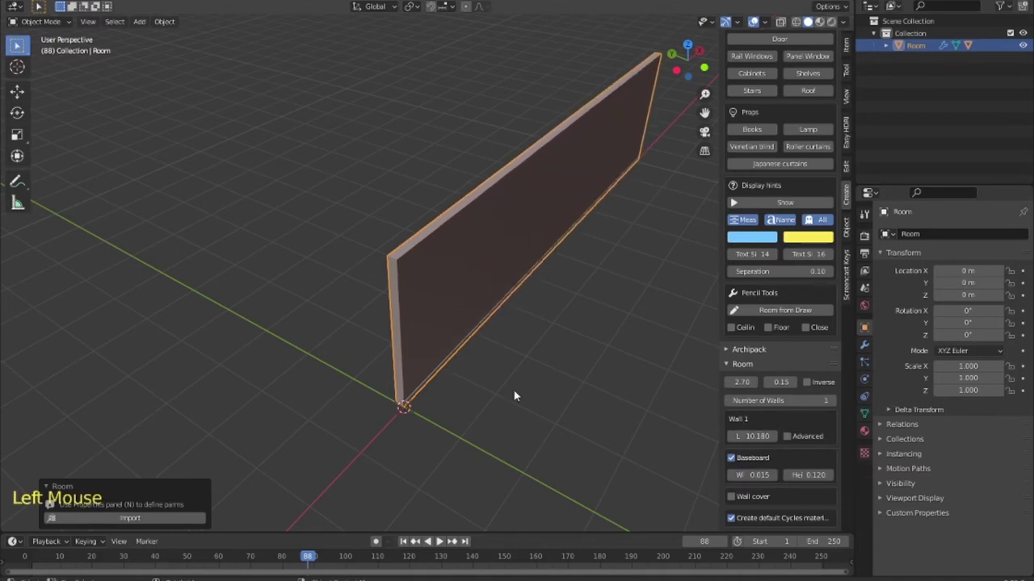
mouse_move(401, 430)
middle_mouse_down()
mouse_move(390, 382)
mouse_move(465, 350)
middle_mouse_up()
scroll(448, 376, "down", 2)
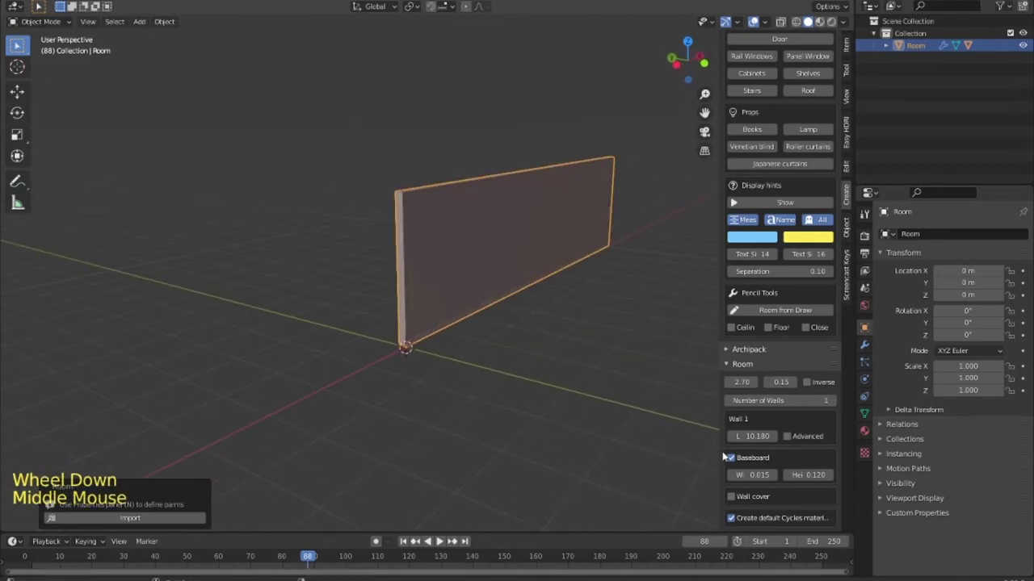
middle_click_drag(563, 405, 571, 394)
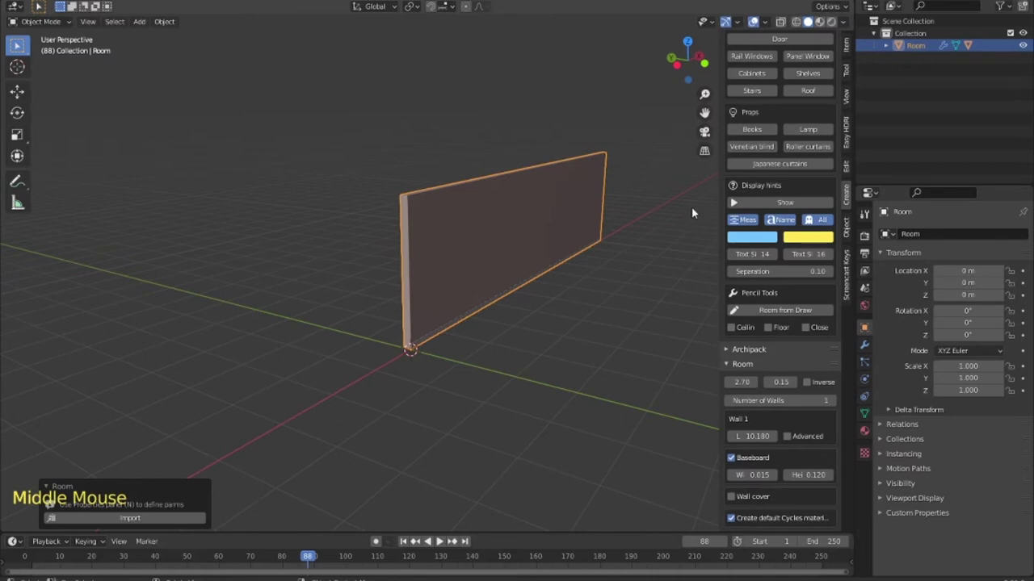
Add a panel window and slide it about 4.72 m along the wall on X.
left_click(806, 56)
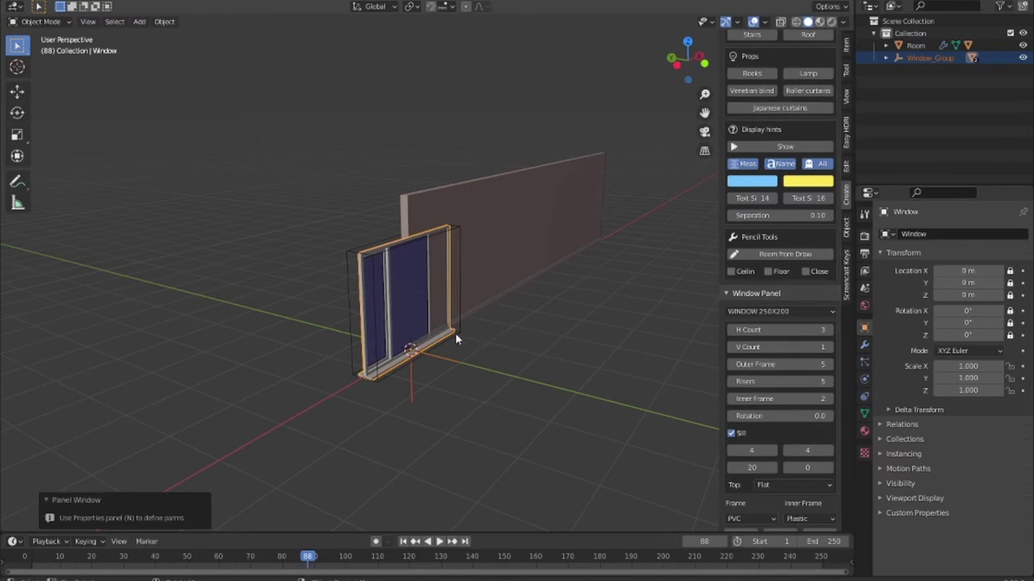
key("g")
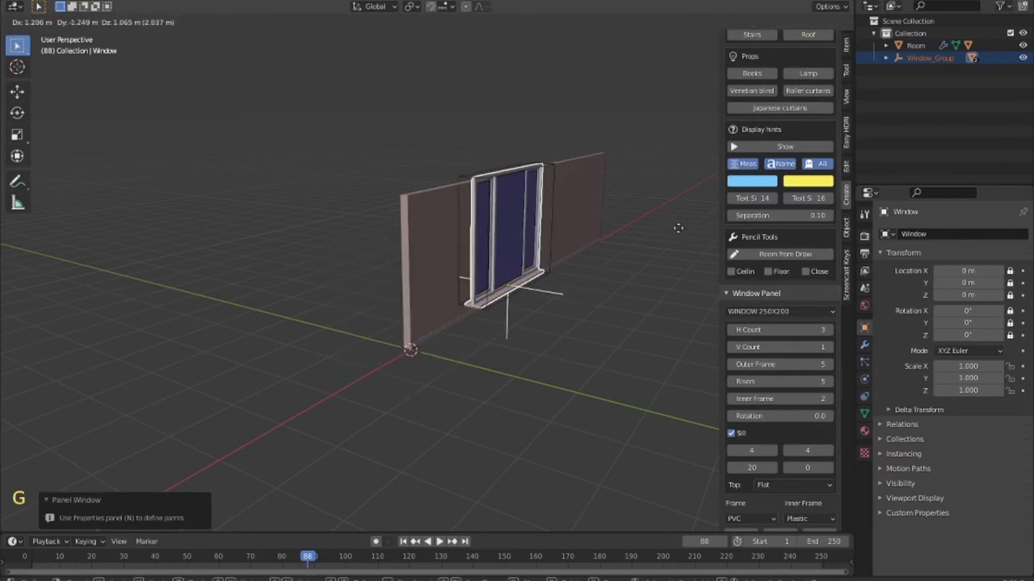
key("x")
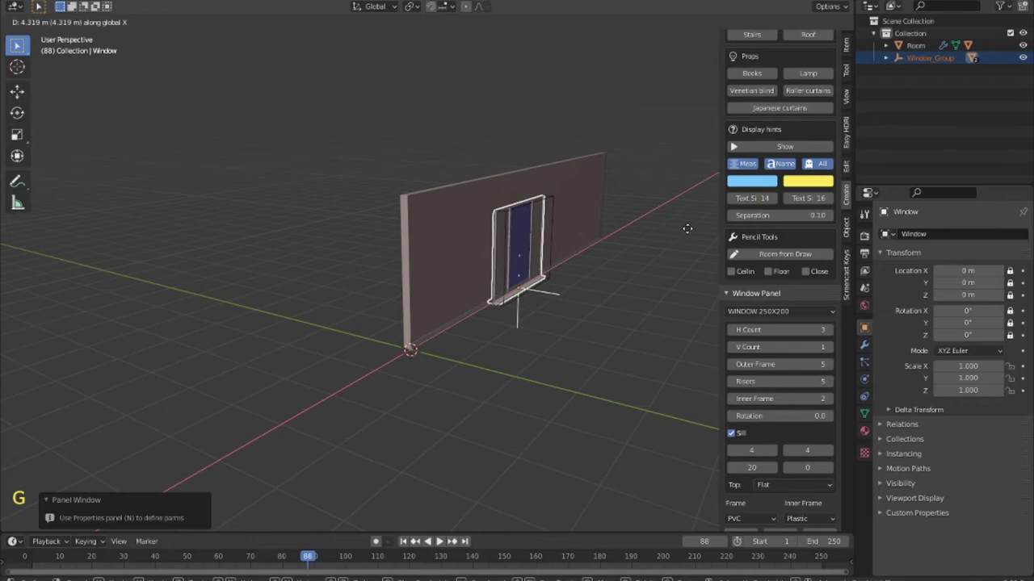
left_click(689, 226)
scroll(589, 277, "up", 1)
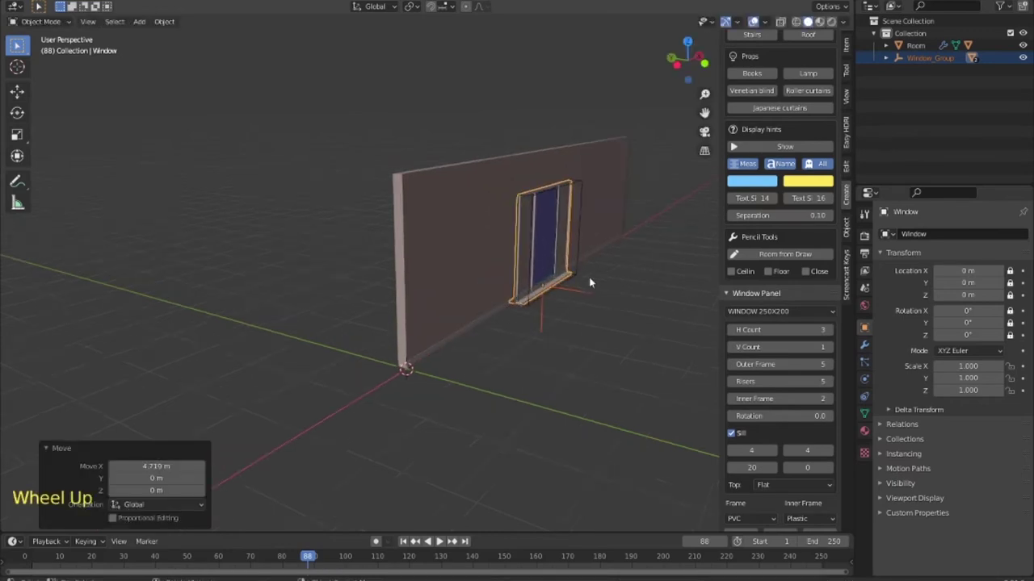
scroll(589, 277, "up", 1)
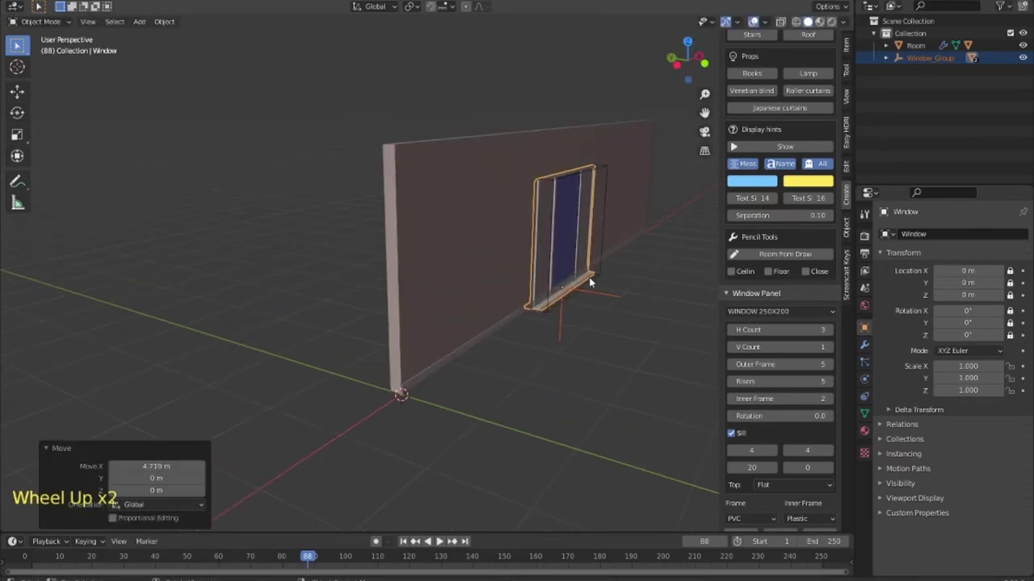
Raise the window about 0.53 m off the floor along Z.
key("z")
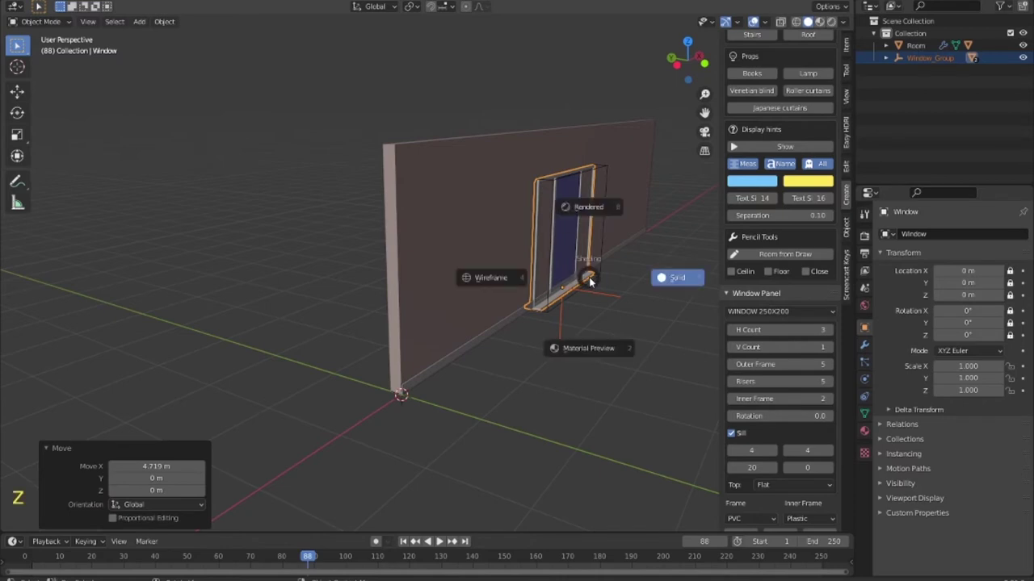
key("g")
key("z")
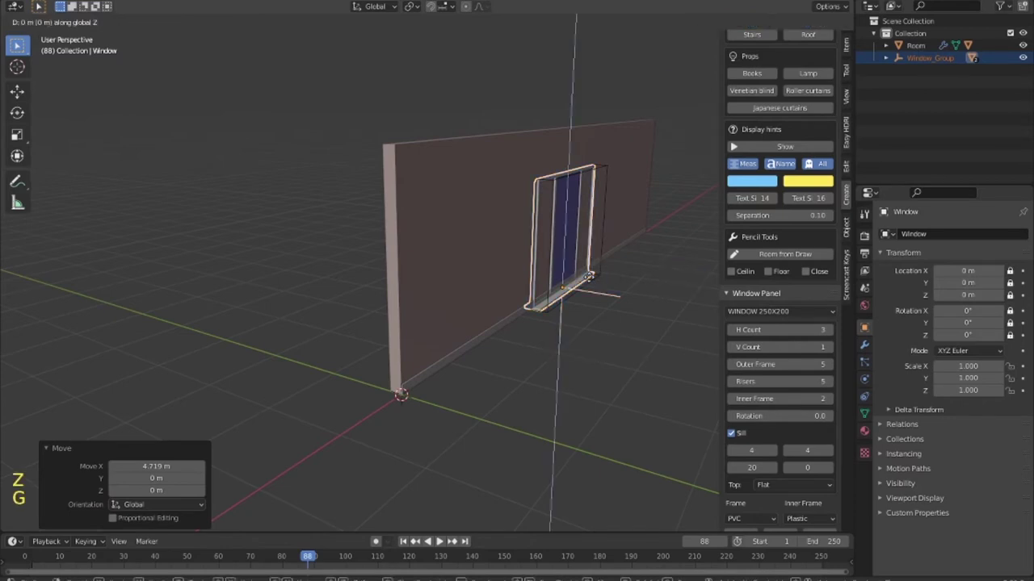
left_click(620, 324)
scroll(619, 324, "up", 1)
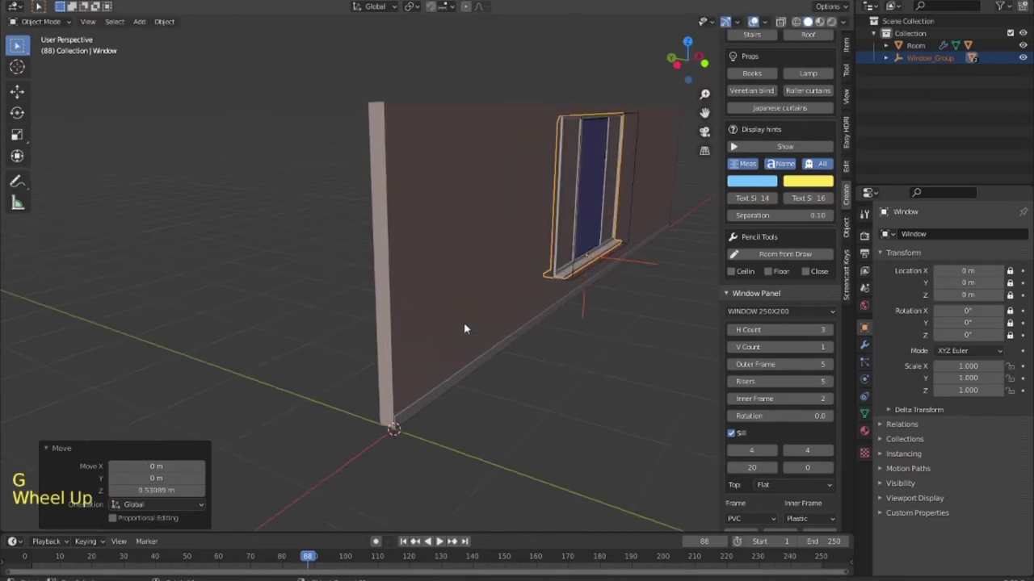
mouse_move(620, 324)
middle_mouse_down()
mouse_move(597, 340)
mouse_move(411, 330)
mouse_move(525, 346)
middle_mouse_up()
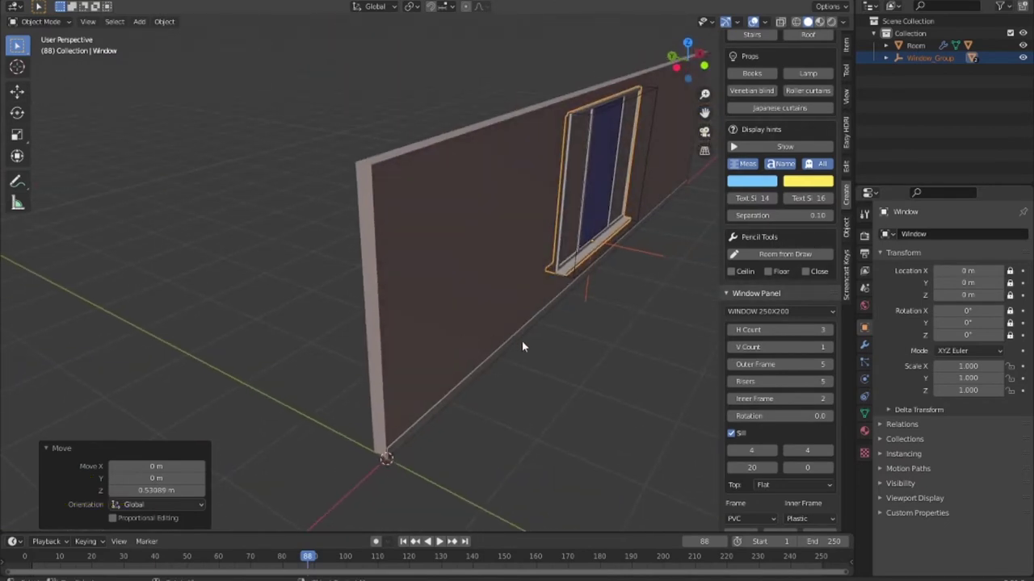
Cut the window's opening into the wall with Auto Holes.
left_click(472, 190)
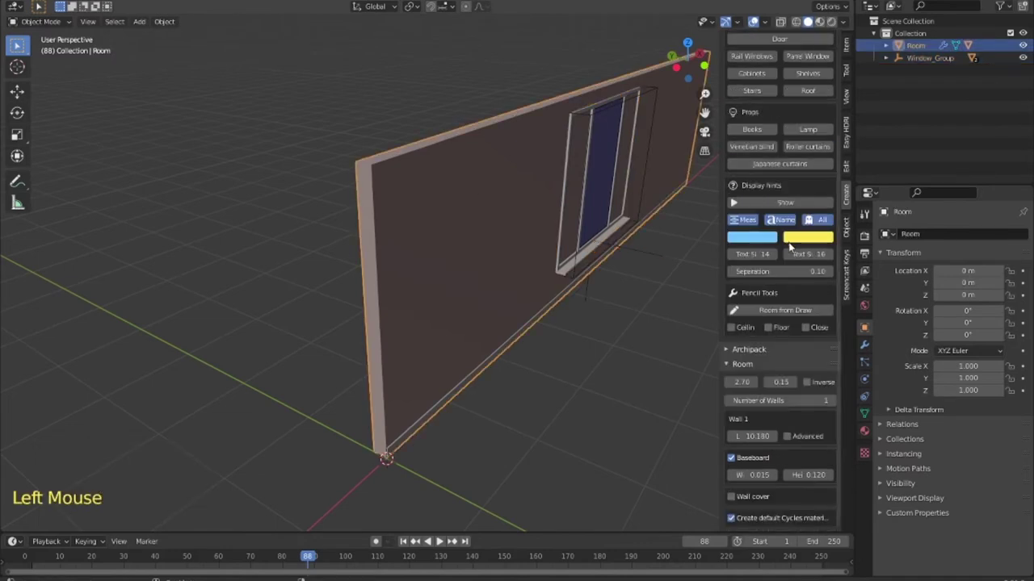
scroll(799, 211, "up", 3)
scroll(799, 211, "up", 4)
scroll(800, 211, "up", 4)
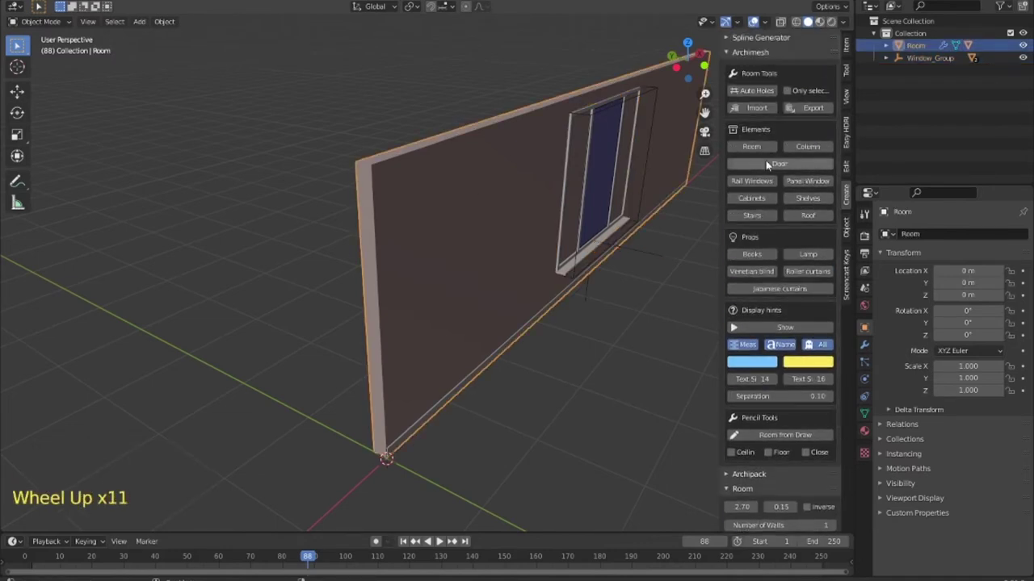
left_click(761, 92)
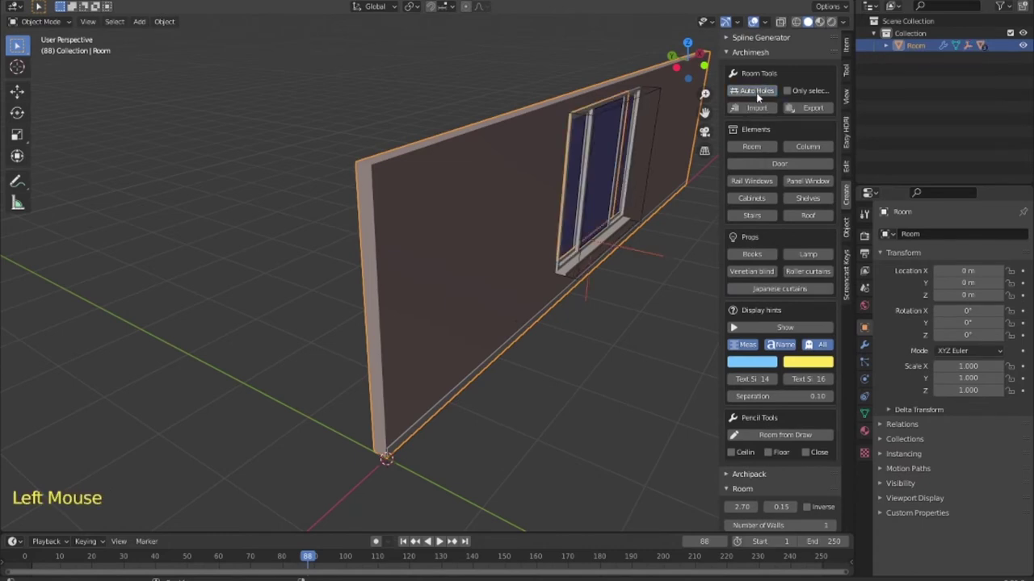
left_click(555, 423)
Slide the window further along the wall on X to about 6.67 m.
mouse_move(561, 353)
middle_mouse_down()
mouse_move(459, 305)
mouse_move(589, 292)
middle_mouse_up()
scroll(353, 289, "down", 1)
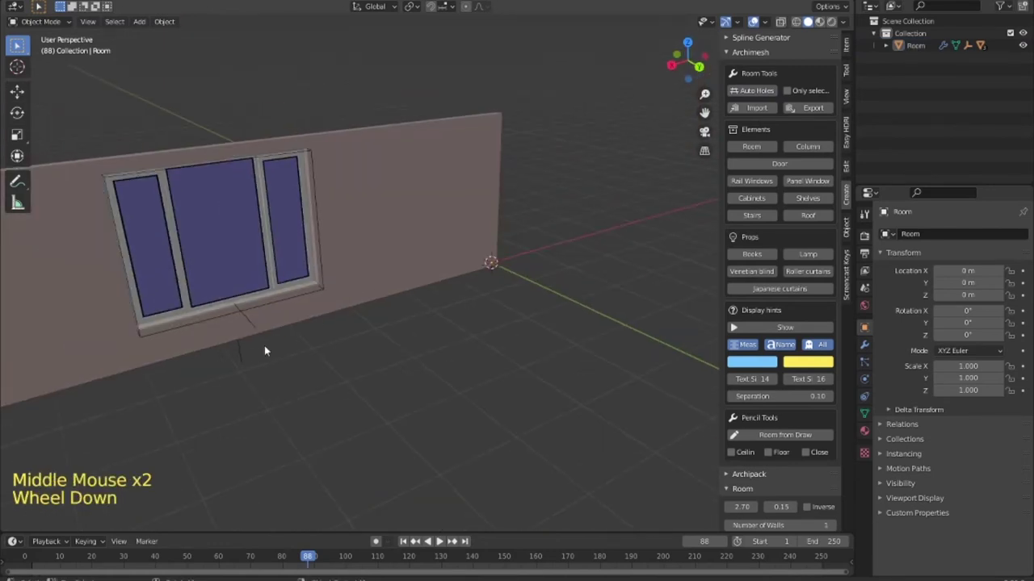
left_click(237, 354)
scroll(407, 398, "down", 2)
key("g")
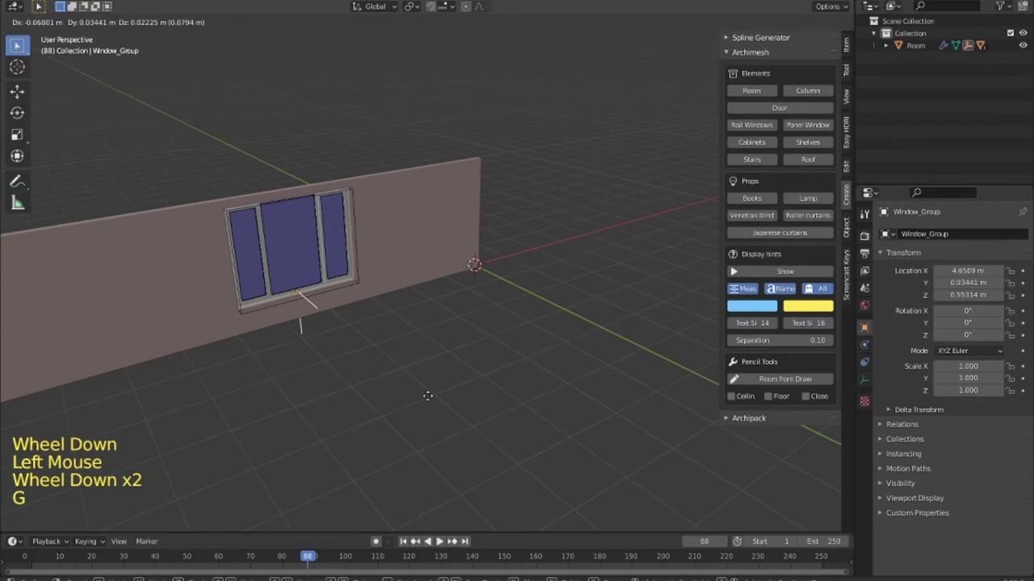
key("x")
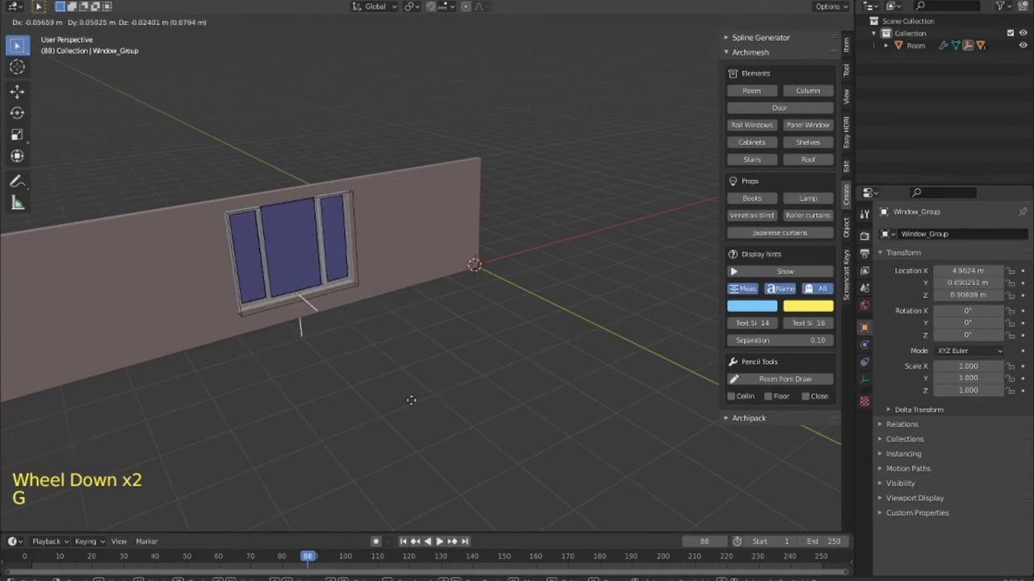
left_click(310, 426)
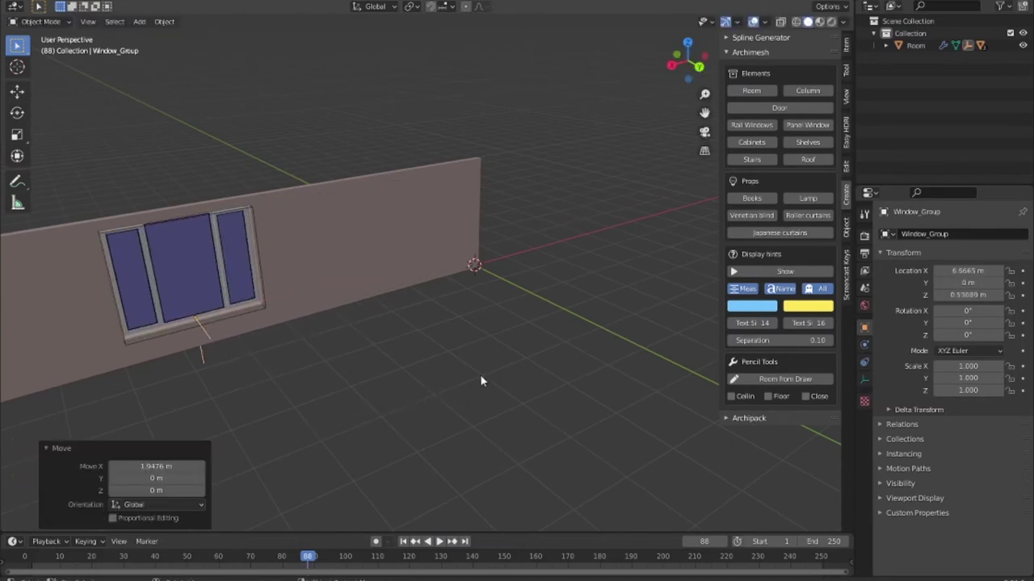
middle_click_drag(482, 377, 226, 381)
Reframe the wall and add a second Archimesh room wall at the origin.
scroll(537, 344, "up", 2)
mouse_move(584, 364)
middle_mouse_down("shift")
mouse_move(441, 323)
mouse_move(485, 390)
mouse_move(519, 350)
mouse_move(485, 381)
mouse_move(622, 301)
mouse_move(623, 332)
middle_mouse_up("shift")
scroll(549, 362, "down", 2)
scroll(537, 353, "down", 3)
scroll(623, 332, "up", 2)
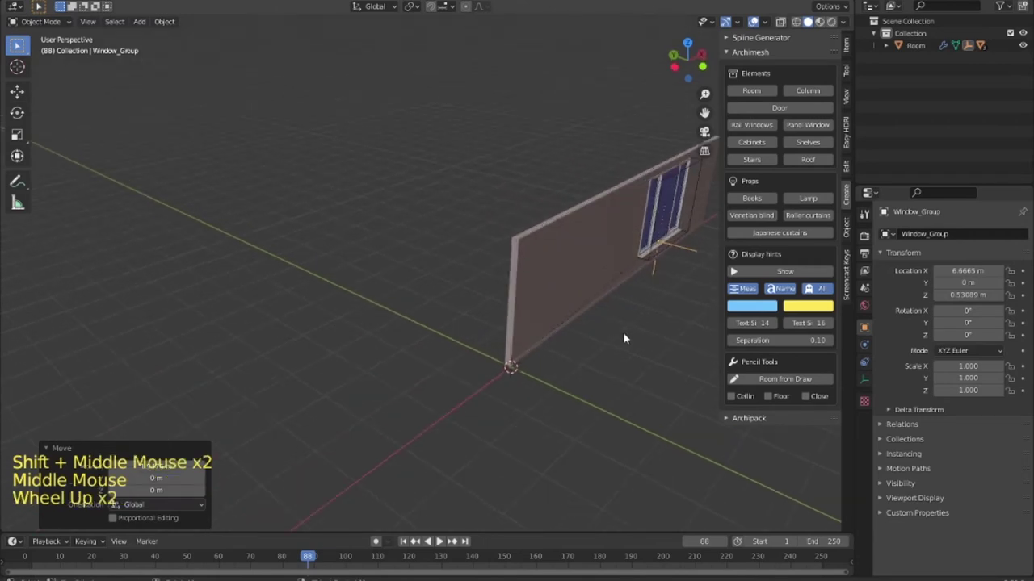
scroll(623, 332, "down", 1)
left_click(743, 91)
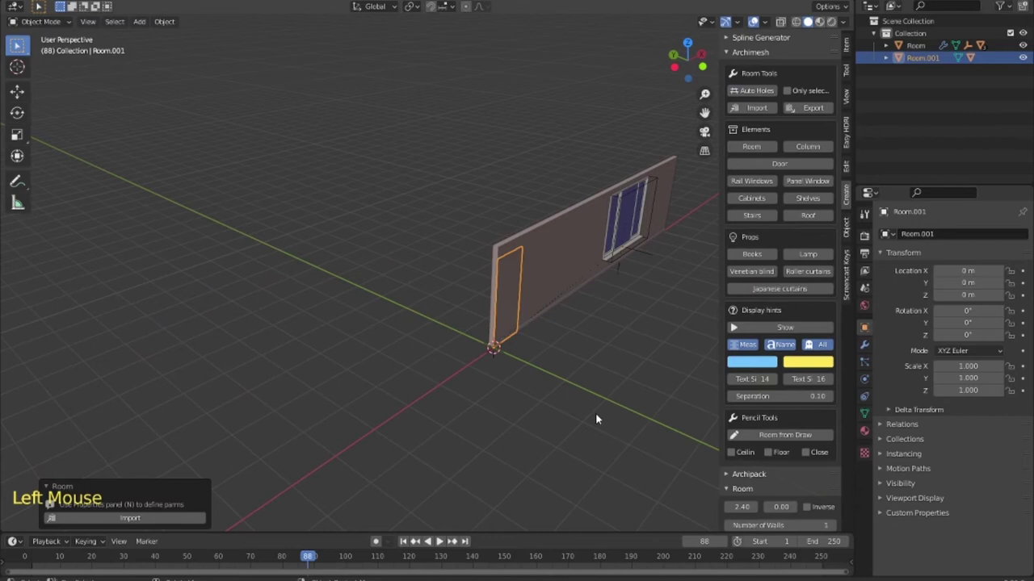
Rotate the new wall 90° about Z.
key("r")
key("z")
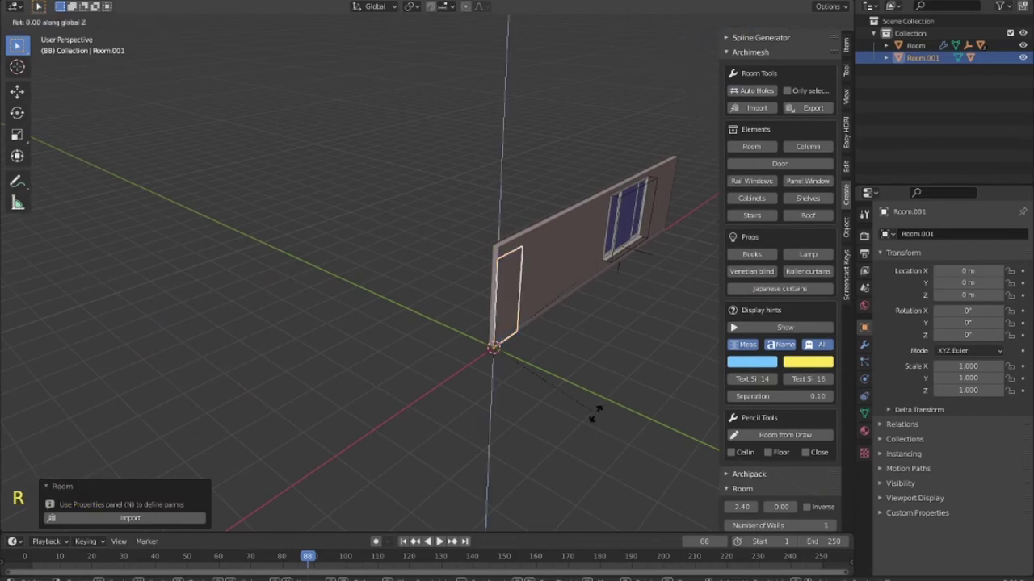
type("90")
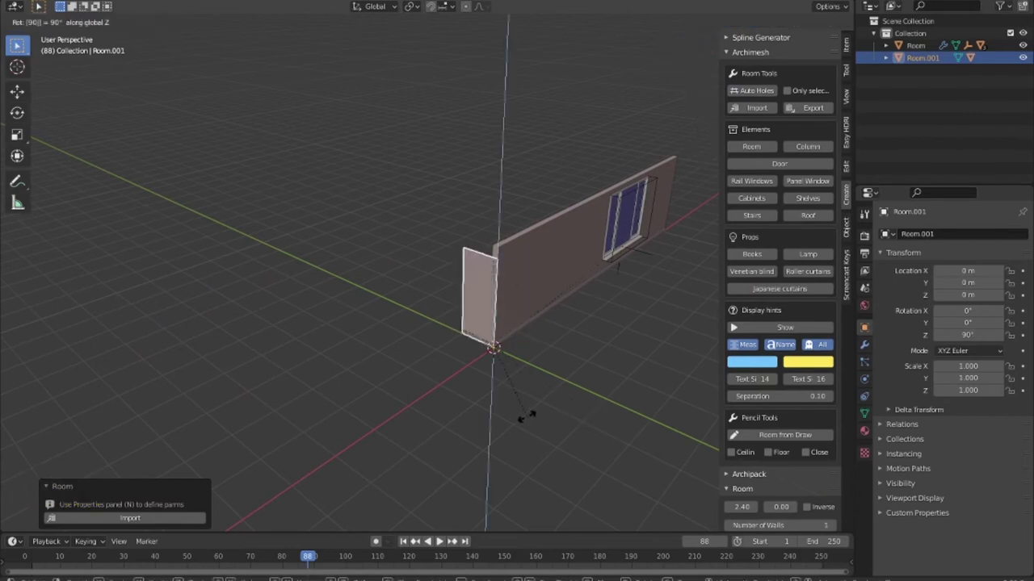
key("Return")
scroll(780, 495, "down", 4)
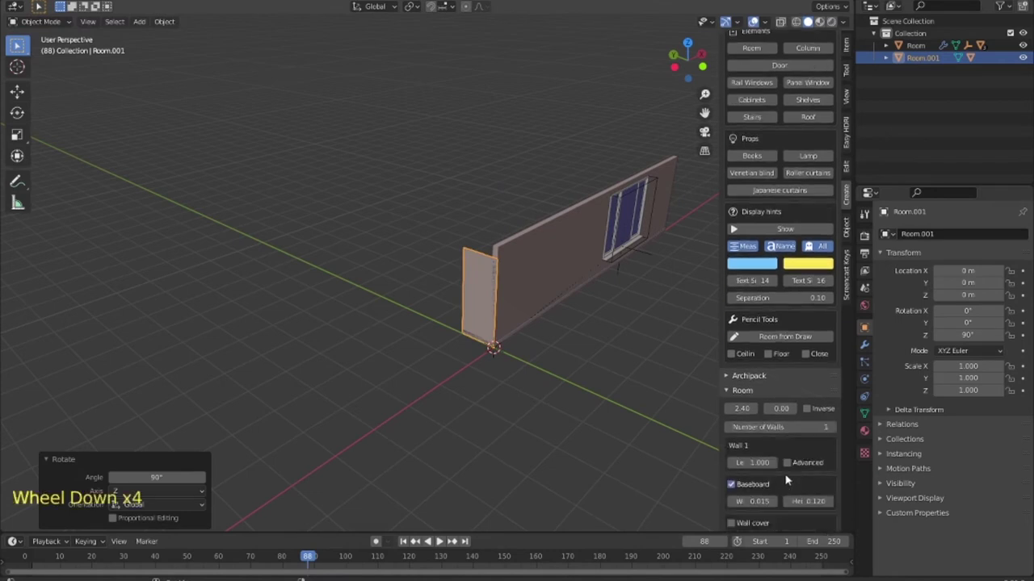
scroll(784, 481, "down", 3)
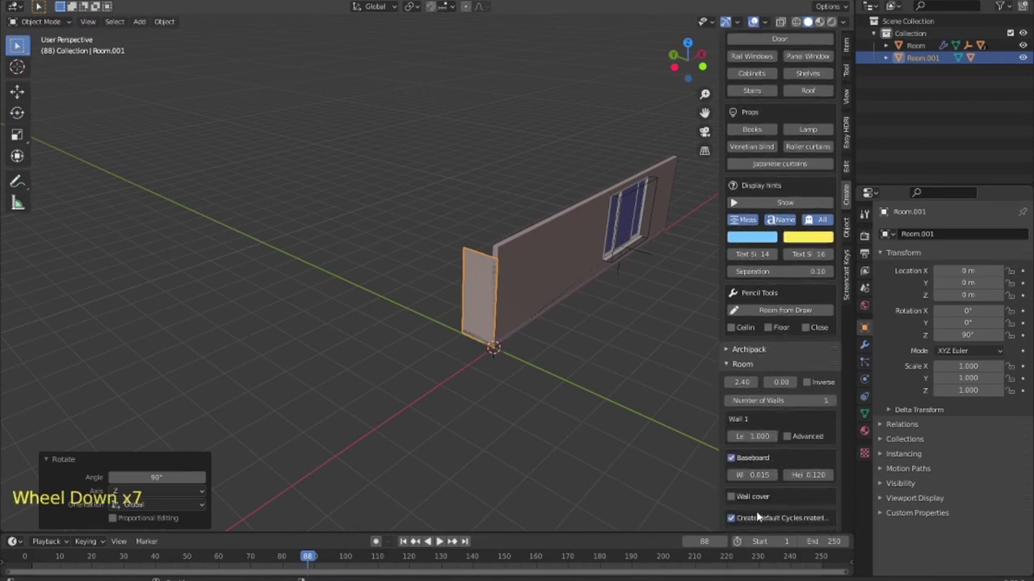
Make the wall 6.61 m long, 0.30 thick and 2.70 high.
left_click_drag(755, 436, 876, 432)
mouse_move(777, 382)
left_mouse_down()
mouse_move(799, 382)
mouse_move(739, 401)
left_mouse_up()
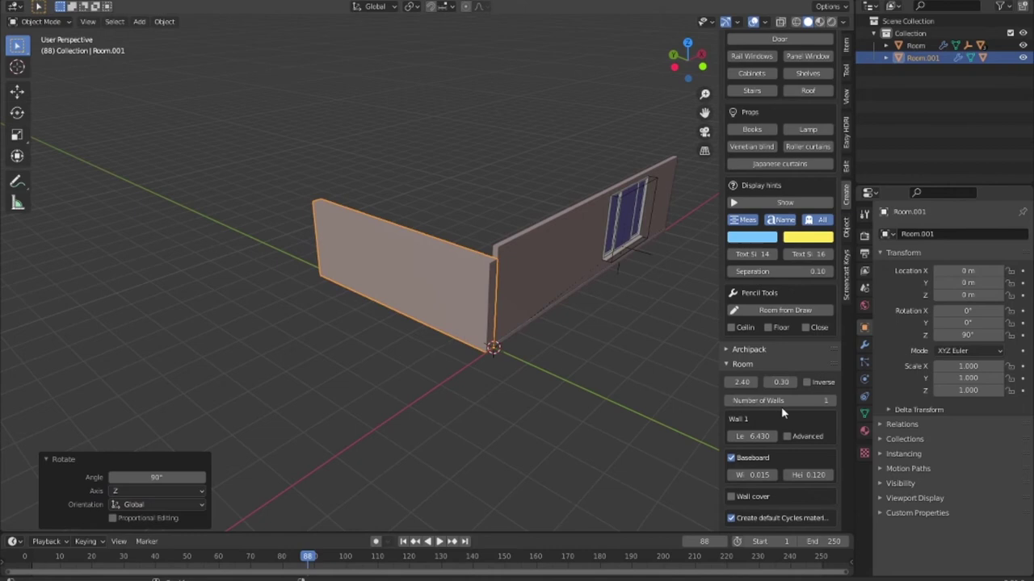
mouse_move(753, 436)
left_mouse_down()
mouse_move(772, 401)
mouse_move(743, 383)
left_mouse_up()
left_click(541, 362)
Orbit and pan around the L-shaped walls and select the new corner wall.
scroll(520, 385, "down", 2)
mouse_move(520, 385)
middle_mouse_down()
mouse_move(567, 402)
mouse_move(619, 356)
middle_mouse_up()
scroll(430, 380, "up", 2)
scroll(429, 379, "up", 1)
middle_click_drag(406, 305, 496, 346, "shift")
left_click(549, 251)
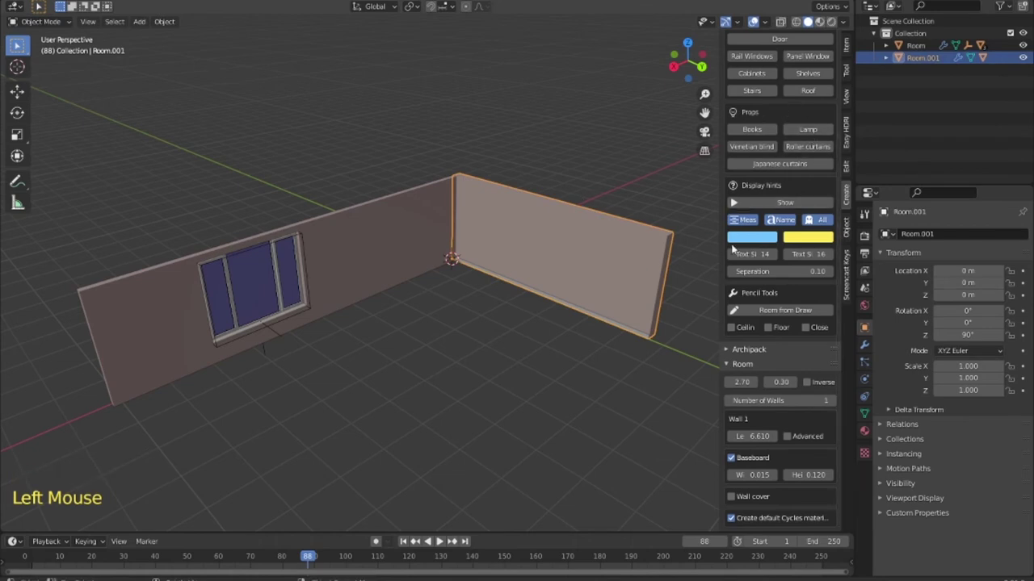
Add an Archimesh door and view it from another side.
scroll(779, 202, "up", 3)
scroll(783, 200, "up", 2)
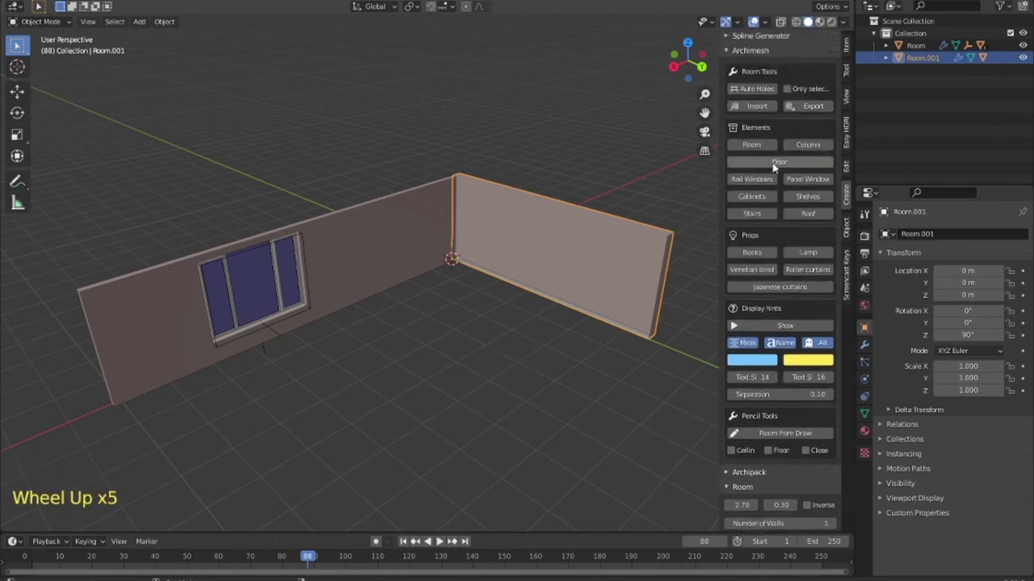
left_click(775, 163)
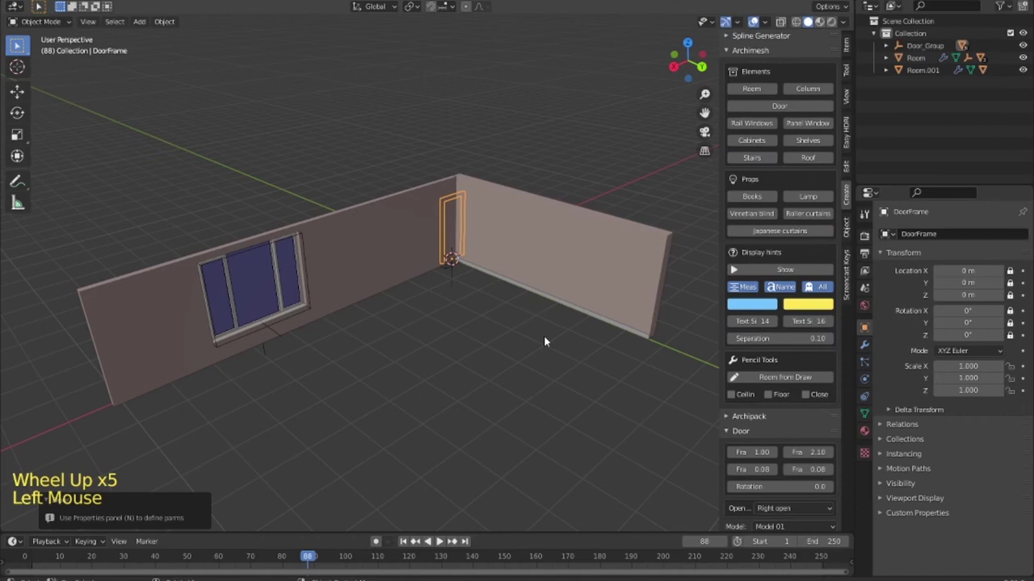
scroll(568, 378, "down", 2)
mouse_move(568, 378)
middle_mouse_down()
mouse_move(361, 400)
mouse_move(411, 387)
mouse_move(518, 398)
middle_mouse_up()
scroll(399, 396, "up", 2)
scroll(529, 402, "up", 1)
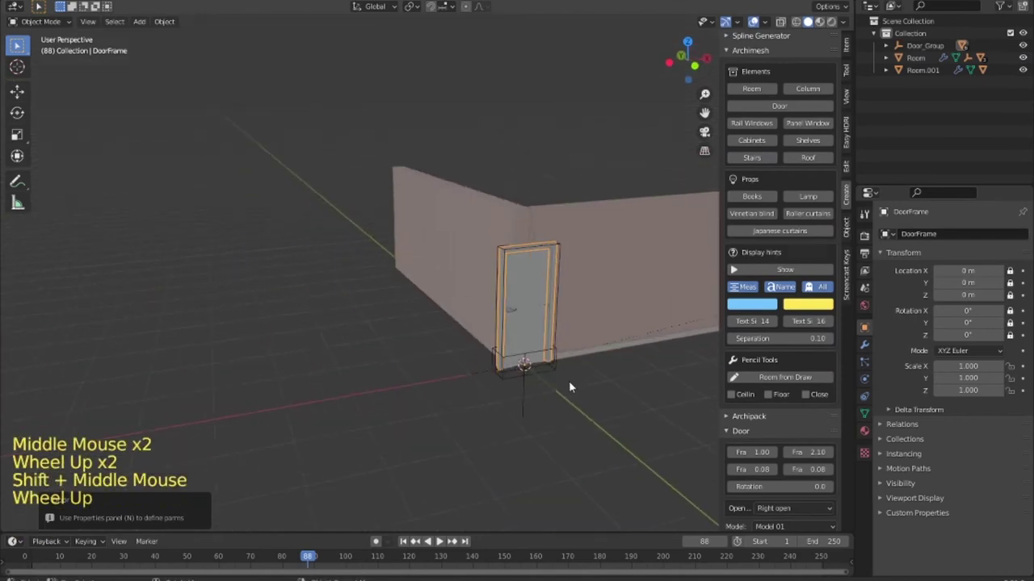
Select the whole door group and rotate it 90° about Z.
left_click(524, 395)
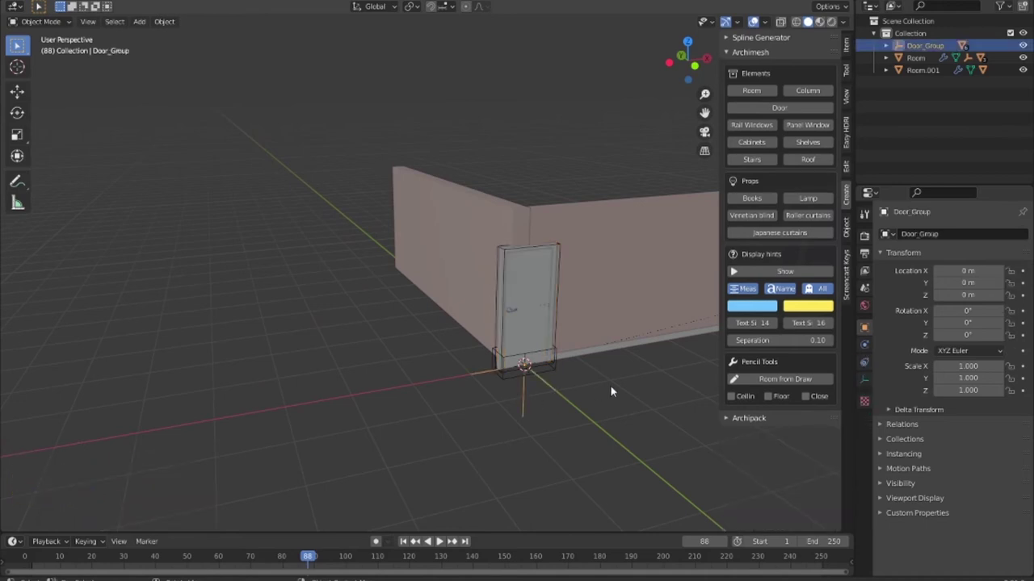
key("z")
key("r")
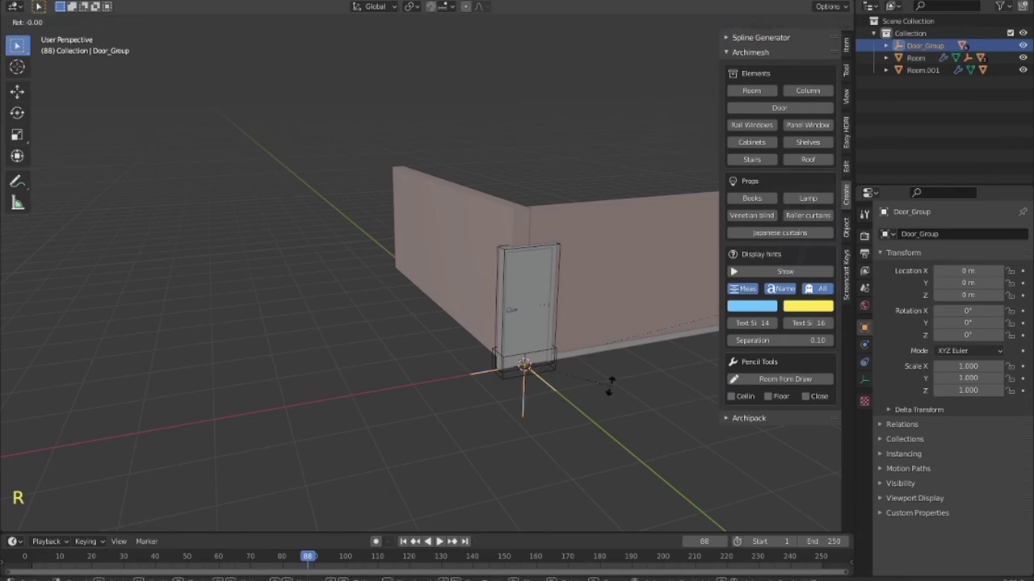
key("z")
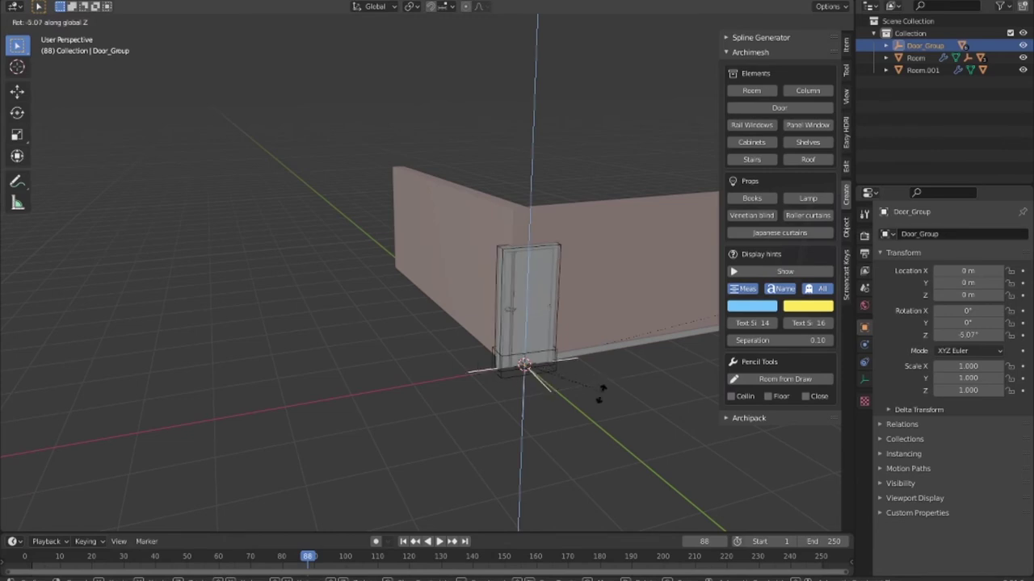
type("90")
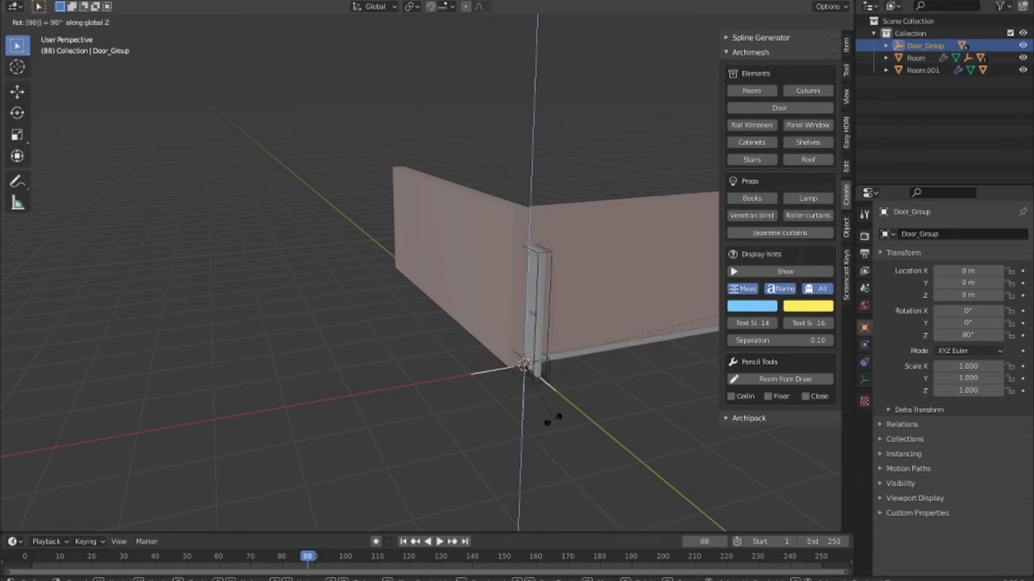
key("Return")
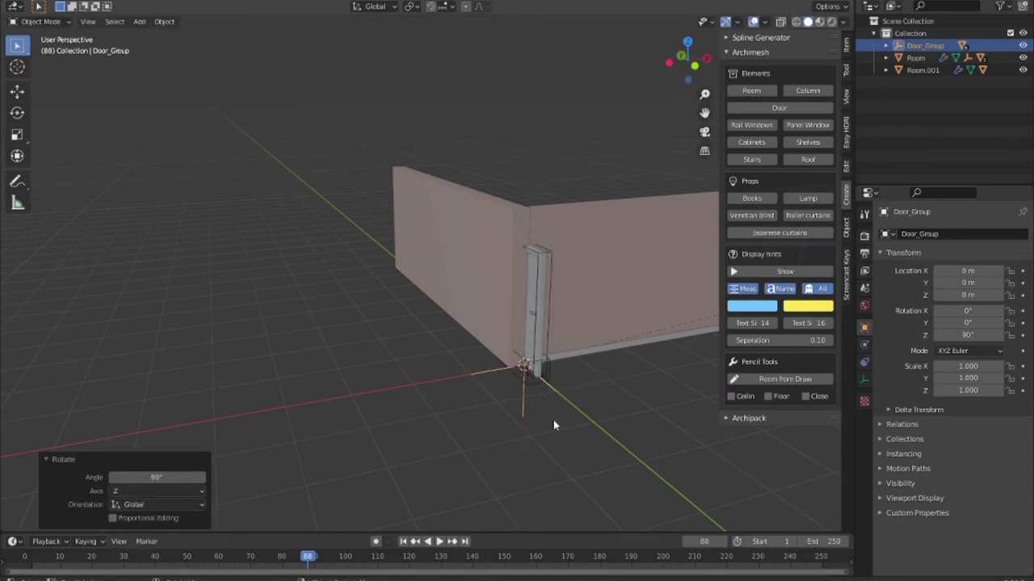
Slide the door about 3.69 m into place in the second wall.
key("g")
key("x")
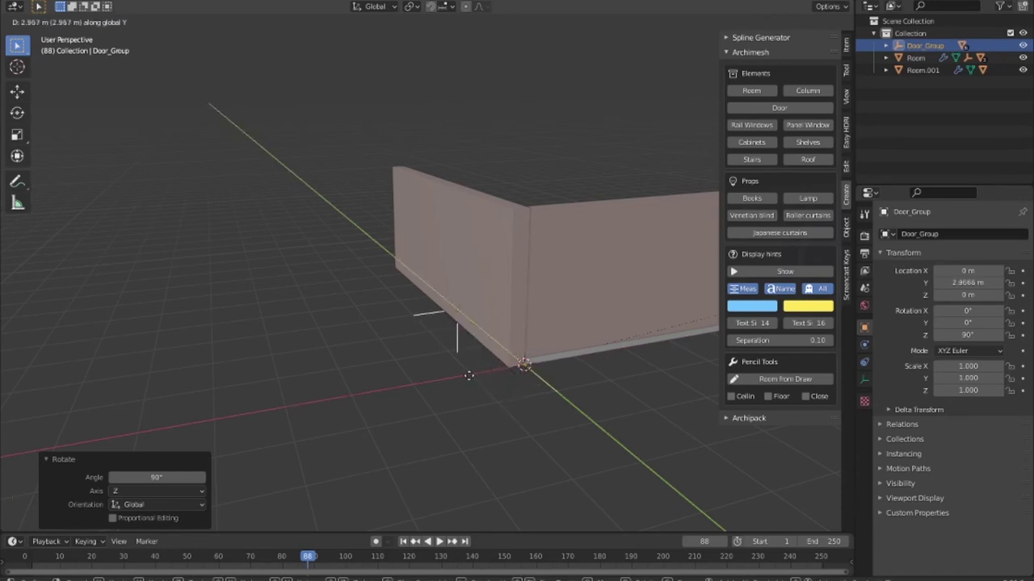
left_click(456, 352)
mouse_move(457, 352)
middle_mouse_down()
mouse_move(485, 355)
mouse_move(452, 363)
mouse_move(458, 374)
mouse_move(462, 347)
middle_mouse_up()
scroll(452, 364, "up", 1)
scroll(452, 367, "up", 1)
scroll(477, 359, "down", 3)
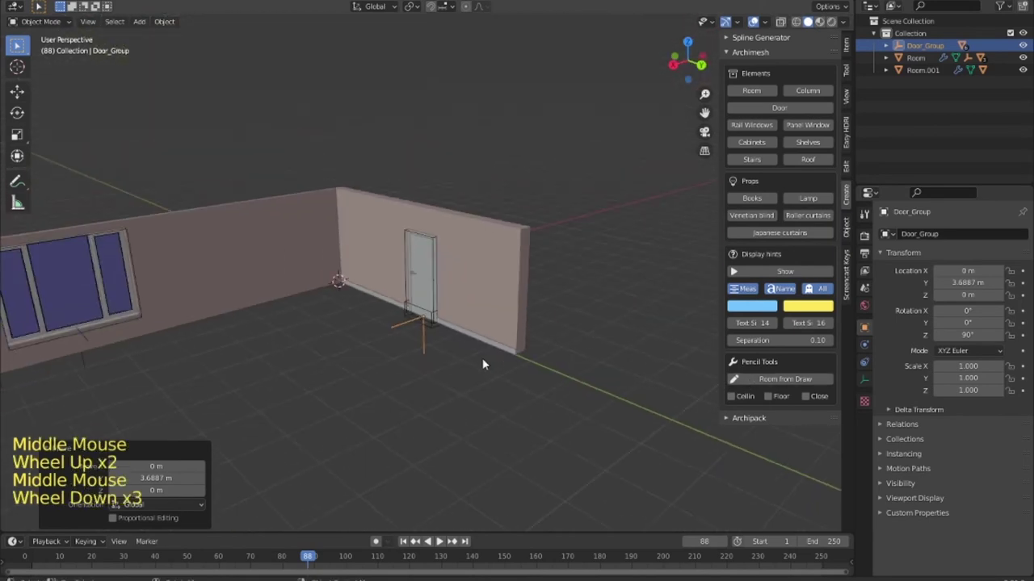
left_click(489, 262)
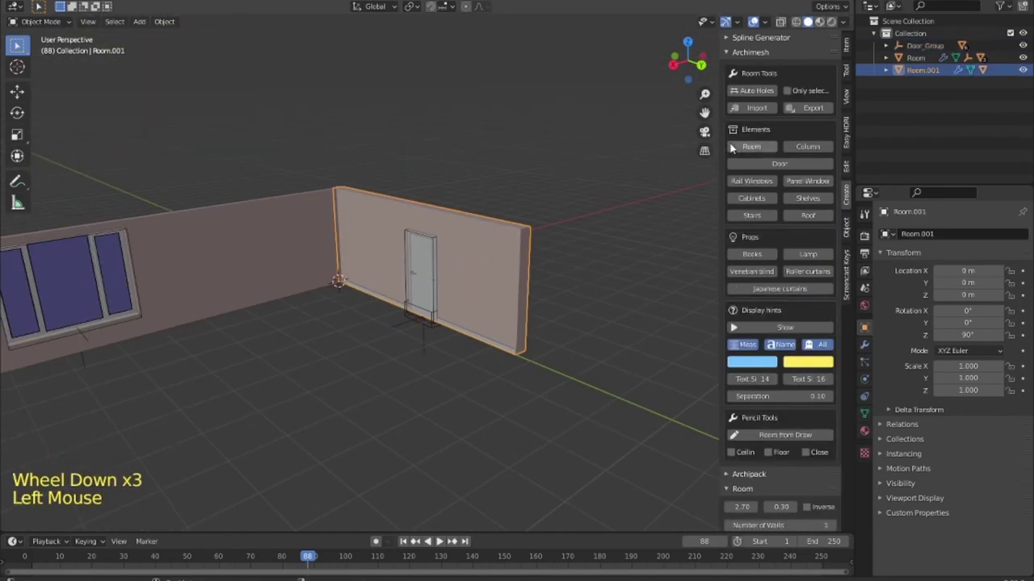
left_click(752, 94)
mouse_move(646, 270)
middle_mouse_down()
mouse_move(549, 356)
mouse_move(393, 368)
mouse_move(429, 375)
mouse_move(635, 307)
mouse_move(642, 320)
middle_mouse_up()
scroll(424, 310, "up", 2)
scroll(436, 331, "up", 2)
scroll(452, 356, "up", 1)
left_click(457, 372)
scroll(457, 371, "down", 2)
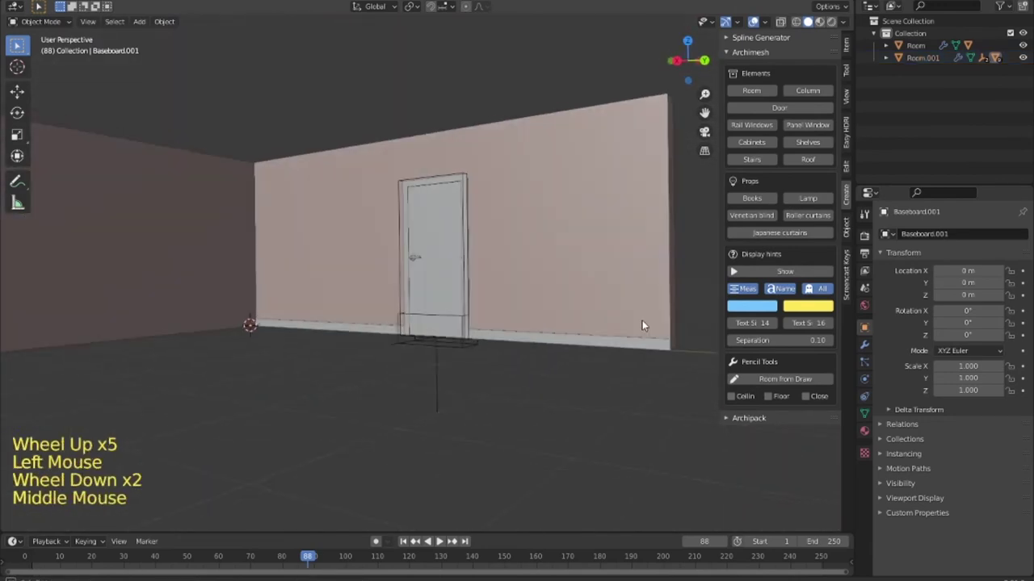
scroll(582, 339, "down", 3)
mouse_move(339, 340)
middle_mouse_down("shift")
mouse_move(558, 358)
mouse_move(485, 326)
middle_mouse_up("shift")
scroll(558, 358, "up", 1)
scroll(556, 357, "down", 2)
scroll(369, 278, "up", 1)
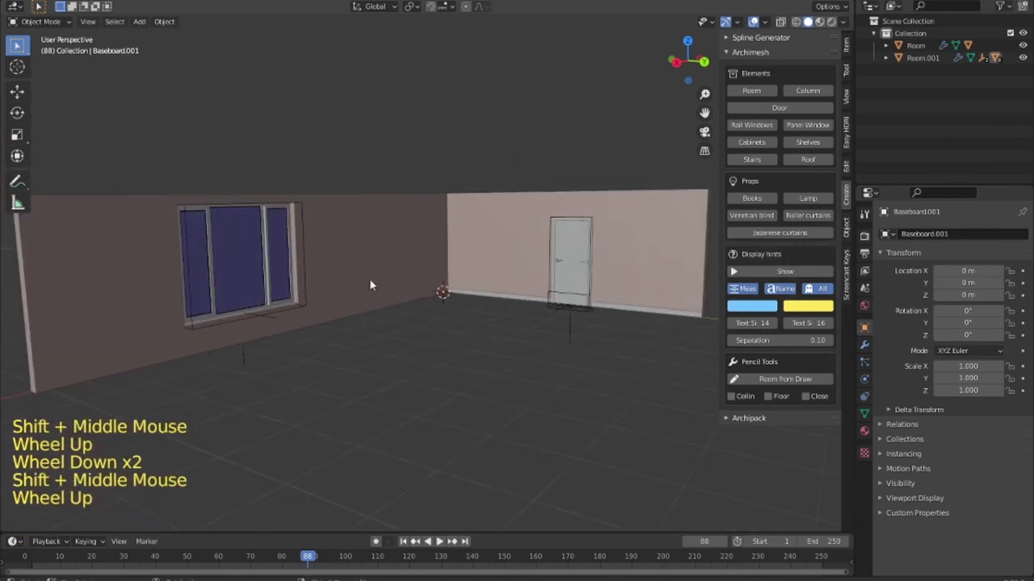
left_click(306, 263)
left_click(315, 264)
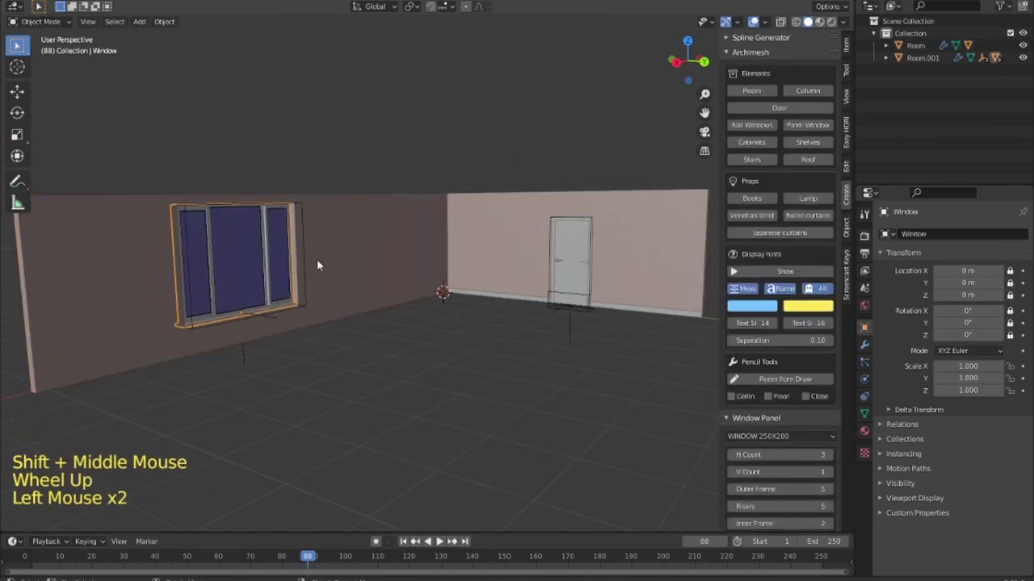
left_click(564, 275)
scroll(573, 299, "down", 1)
scroll(580, 315, "down", 1)
middle_click_drag(580, 315, 557, 356)
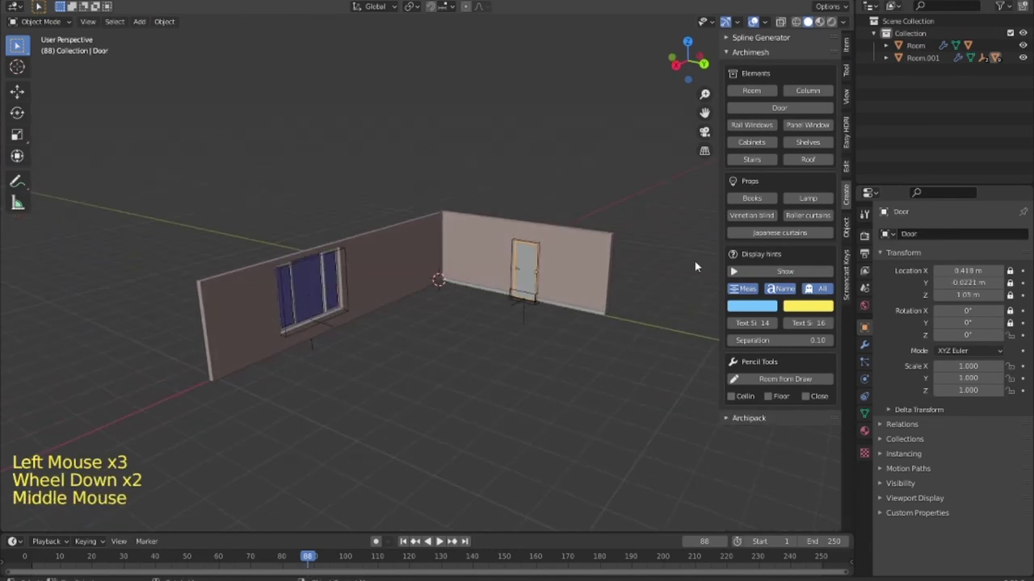
Add a 0.60 m wide, 0.70 m high floor cabinet and view it closely.
left_click(748, 143)
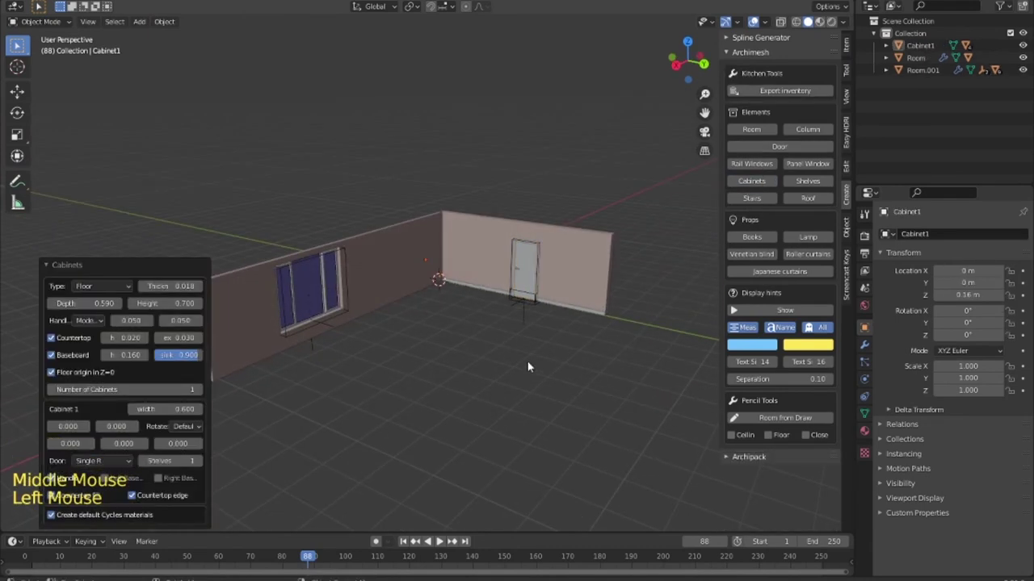
key("g")
key("Escape")
mouse_move(538, 409)
middle_mouse_down()
mouse_move(360, 411)
mouse_move(458, 358)
middle_mouse_up()
scroll(458, 358, "up", 3)
middle_click_drag(481, 394, 446, 370)
scroll(446, 370, "up", 2)
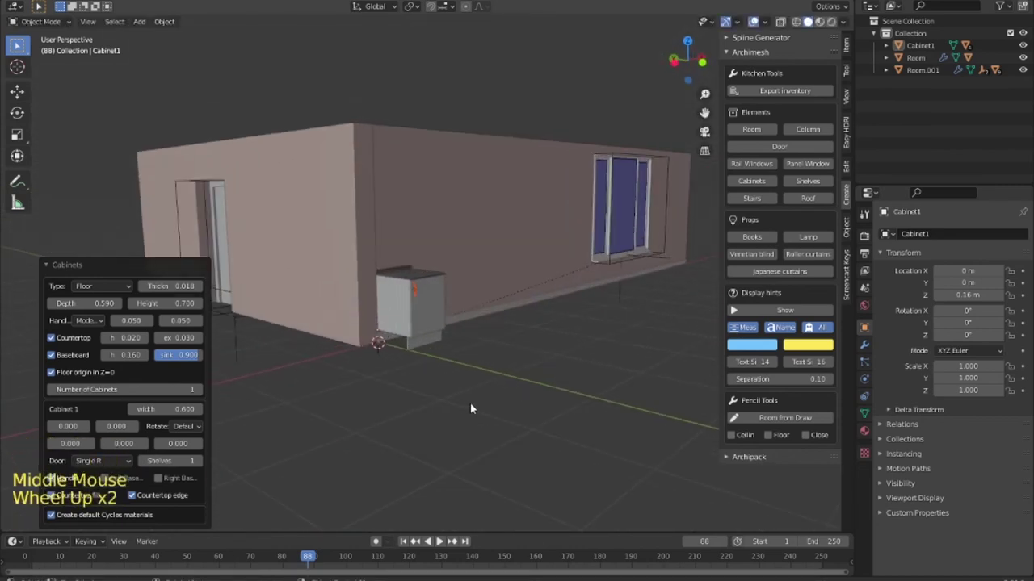
Select the cabinet and check its fit in the wall corner from below and inside.
left_click(394, 340)
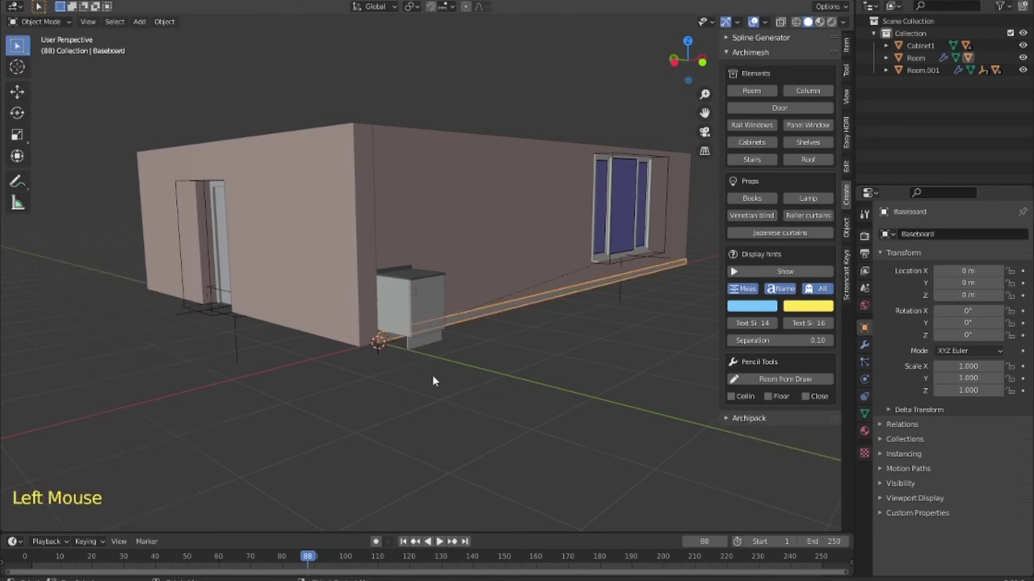
left_click(403, 311)
mouse_move(403, 311)
middle_mouse_down()
mouse_move(428, 341)
mouse_move(458, 320)
mouse_move(382, 280)
mouse_move(444, 347)
middle_mouse_up()
left_click(383, 278)
left_click(386, 278)
scroll(386, 283, "down", 4)
scroll(444, 347, "up", 2)
mouse_move(444, 347)
middle_mouse_down()
mouse_move(478, 379)
mouse_move(496, 362)
middle_mouse_up()
scroll(484, 374, "up", 1)
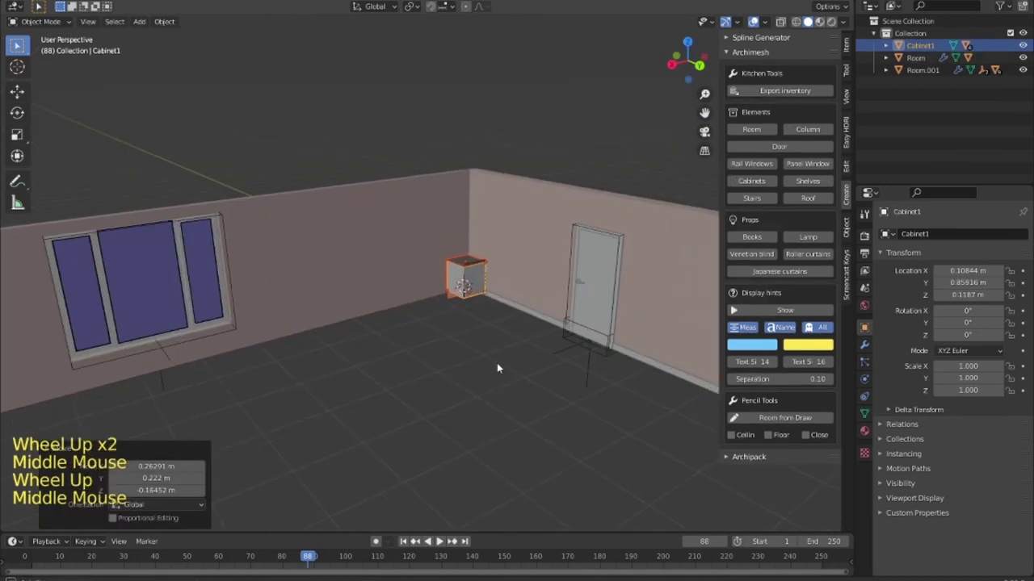
Add a three-step rectangular Archimesh staircase and scale it uniformly to 4.625.
left_click(767, 198)
key("s")
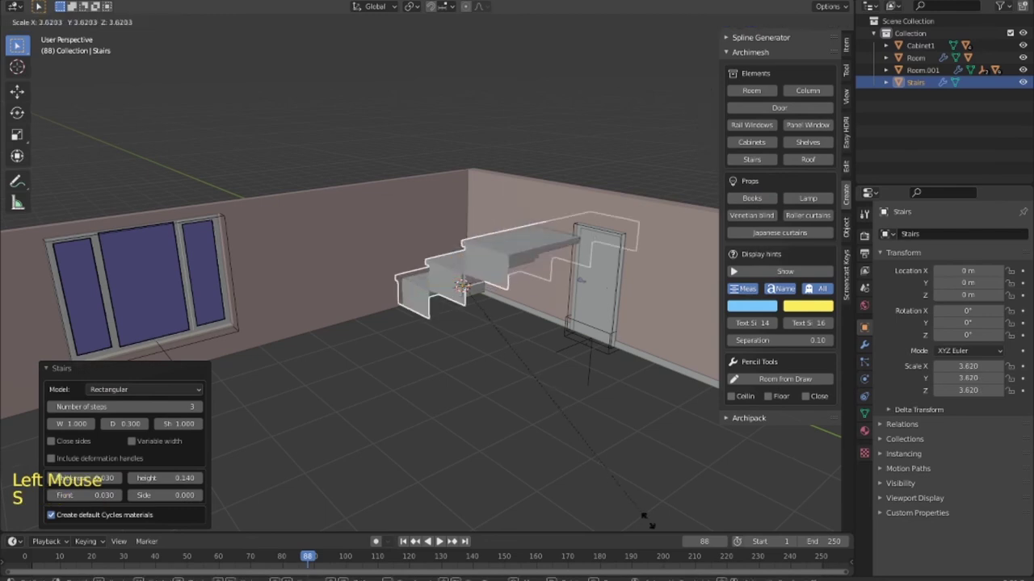
left_click(652, 114)
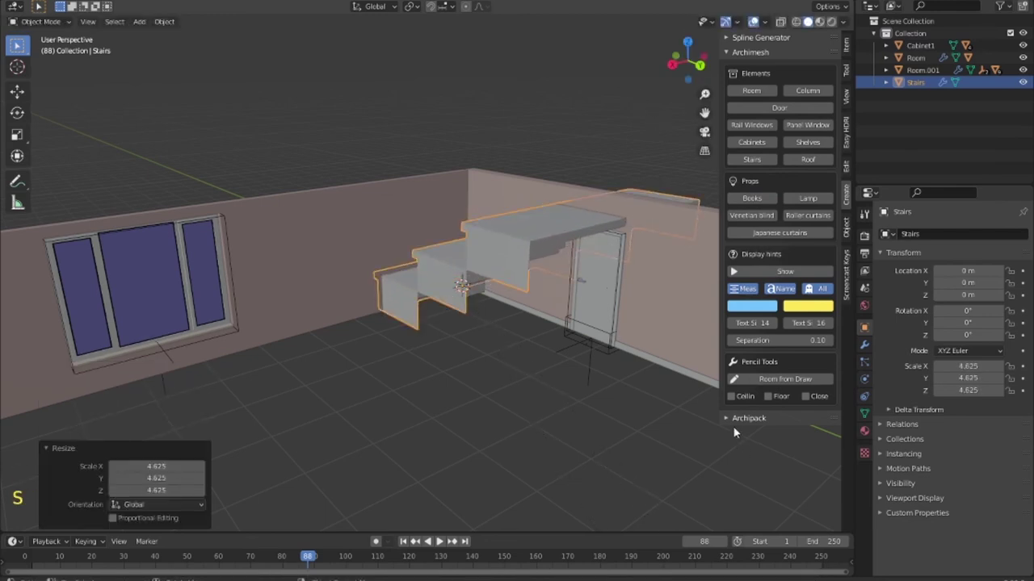
scroll(780, 371, "down", 3)
scroll(770, 340, "down", 1)
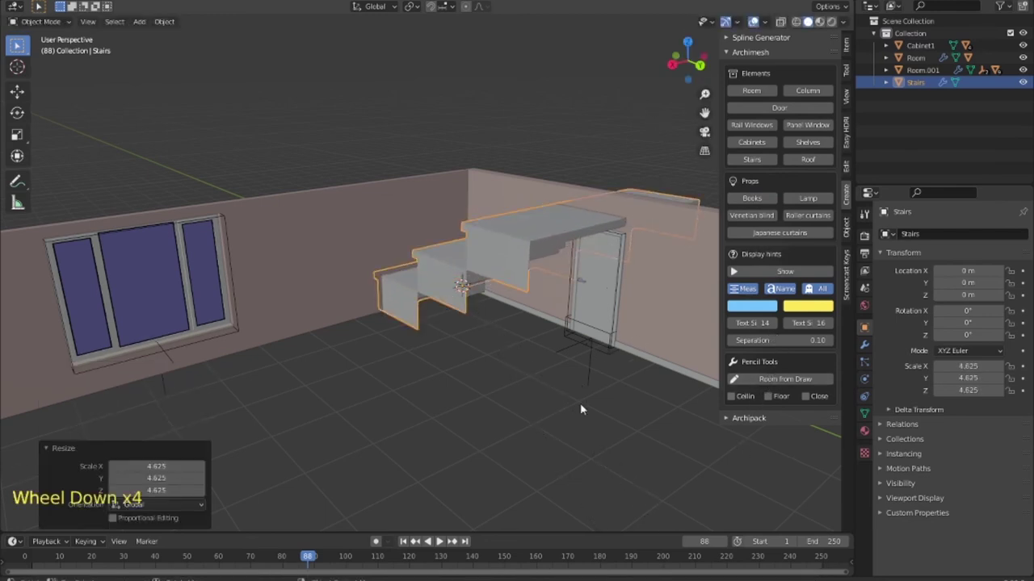
Add an Archimesh lamp beside the wall, inspect it, and collapse the Archimesh panel.
left_click(808, 198)
scroll(442, 337, "down", 3)
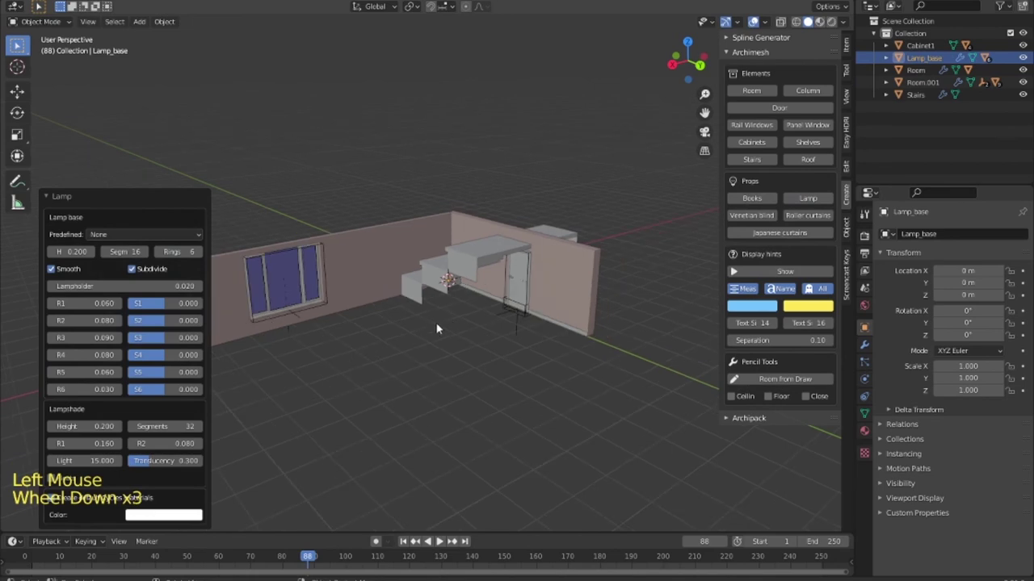
mouse_move(442, 336)
middle_mouse_down()
mouse_move(565, 395)
mouse_move(491, 298)
middle_mouse_up()
scroll(356, 334, "up", 3)
scroll(357, 334, "up", 4)
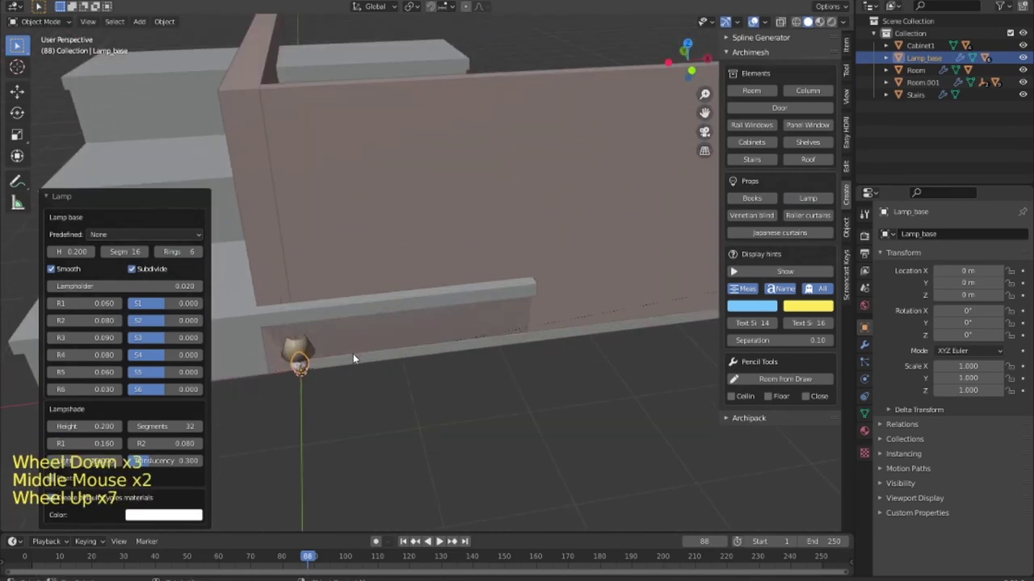
middle_click_drag(353, 353, 374, 326)
scroll(366, 351, "down", 2)
scroll(351, 361, "up", 1)
scroll(354, 360, "down", 2)
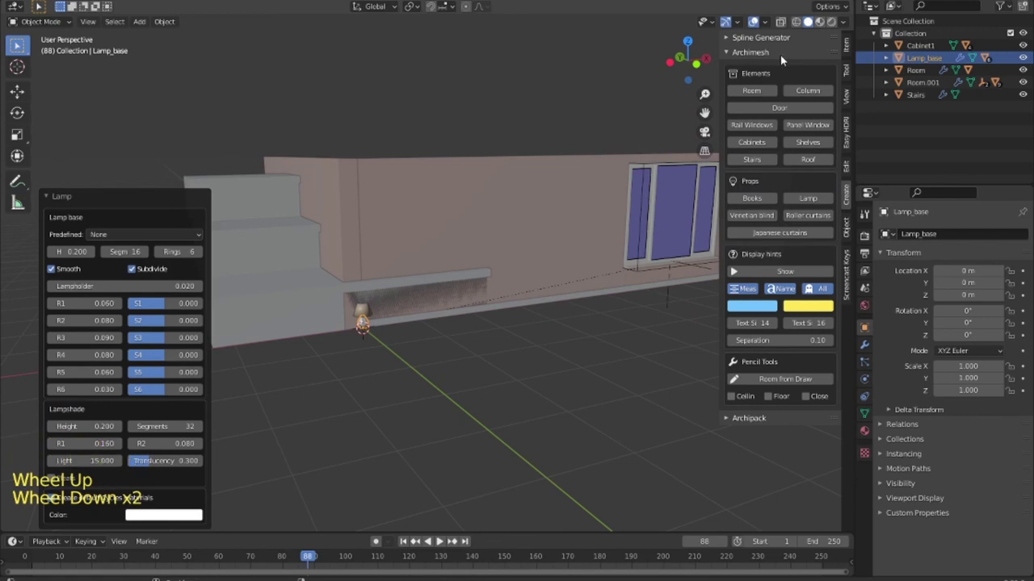
left_click(726, 53)
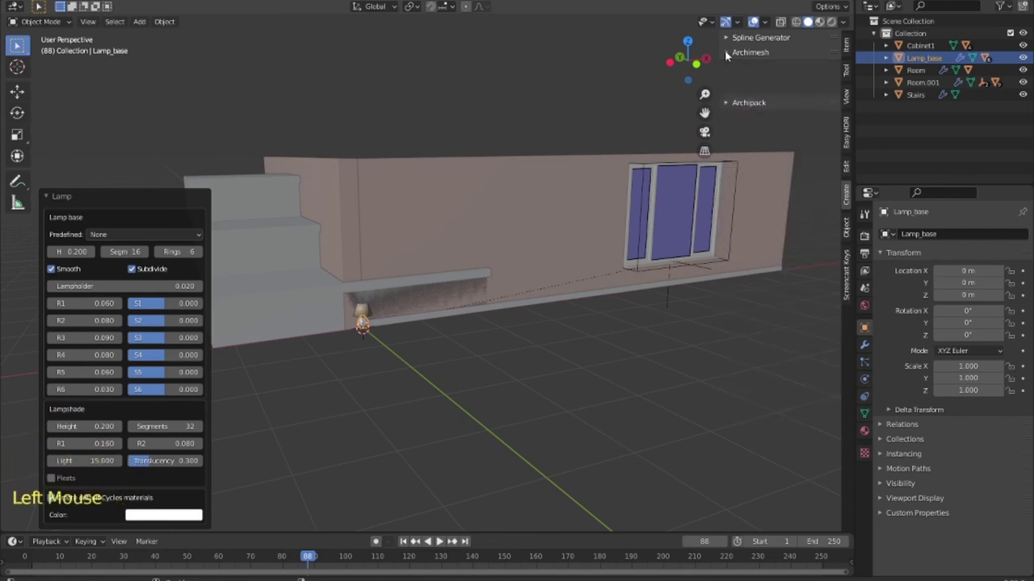